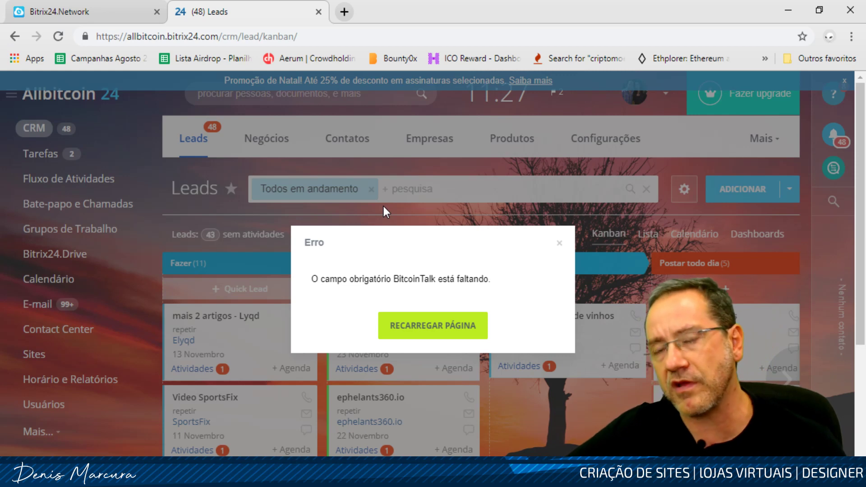
# Reload the lead board and open the "CWEX - exchange de vinhos" lead with its information section in edit mode
pyautogui.click(414, 335)
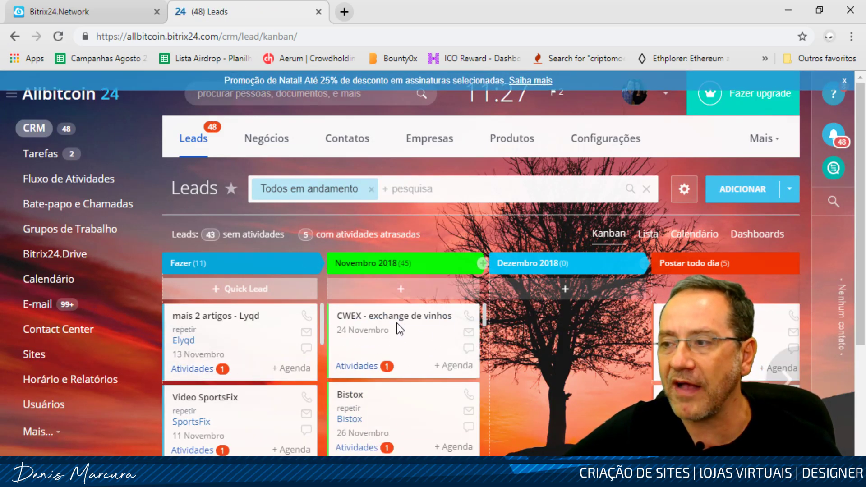
pyautogui.click(399, 337)
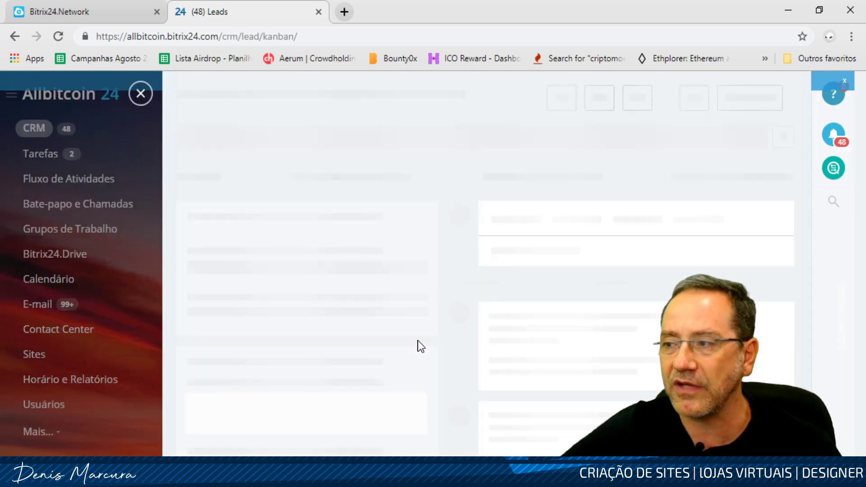
pyautogui.click(297, 295)
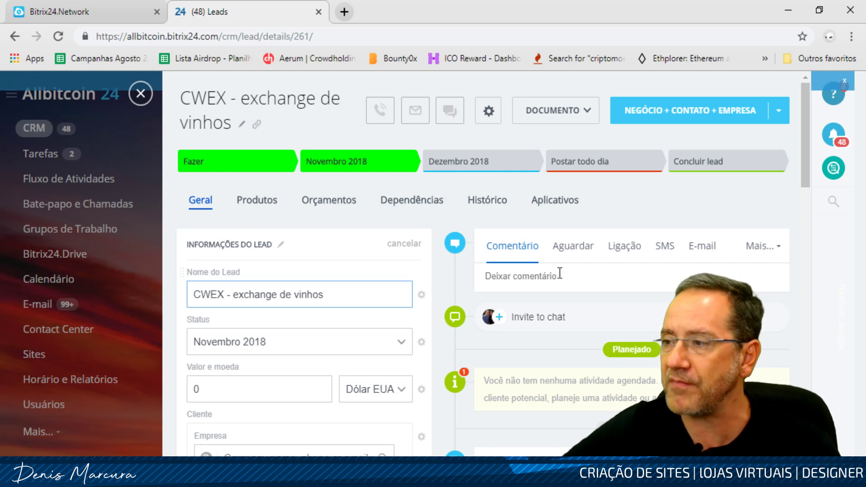
# Find the mandatory BitcoinTalk field in the lead's "Campos obrigatórios" section and place the cursor in it
pyautogui.scroll(-2, 234, 255)
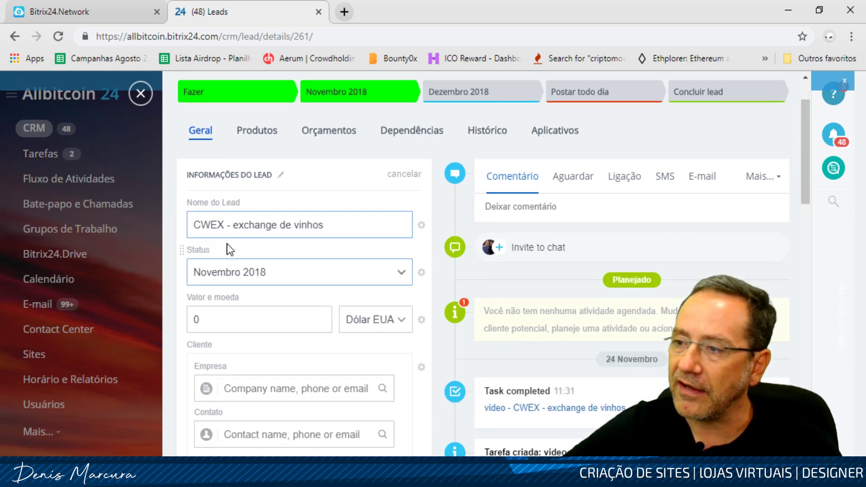
pyautogui.scroll(-10, 257, 202)
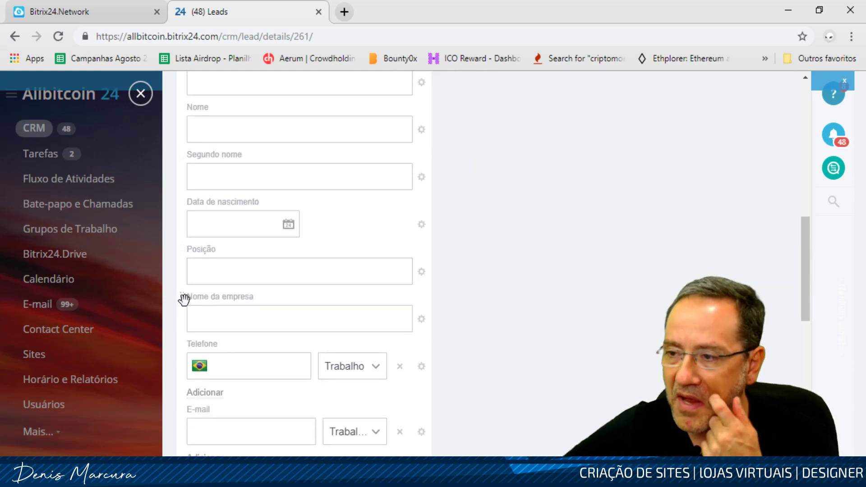
pyautogui.scroll(-6, 263, 284)
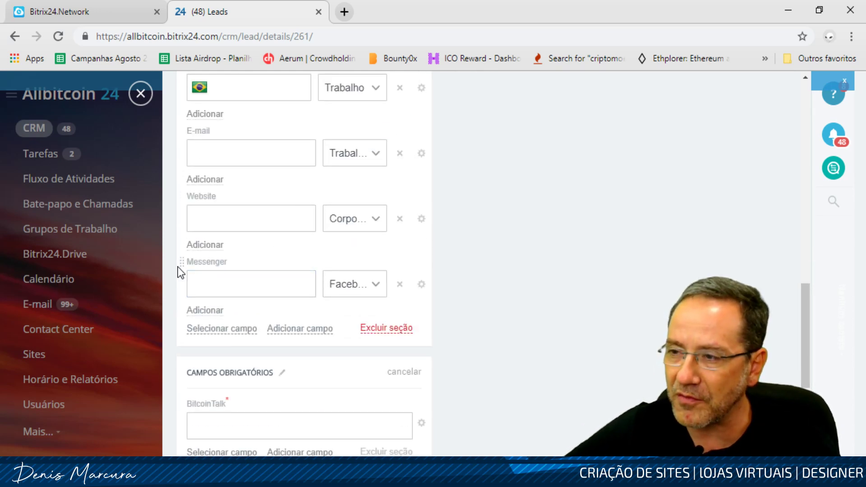
pyautogui.scroll(-3, 222, 268)
pyautogui.click(227, 292)
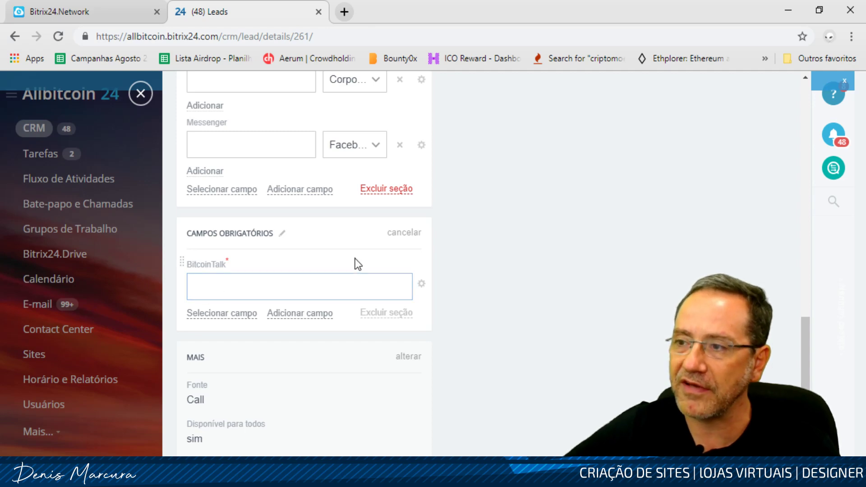
# Copy the lead's name and search Google for "CWEX - exchange de vinhos" in a new browser tab
pyautogui.scroll(10, 356, 266)
pyautogui.moveTo(338, 294); pyautogui.dragTo(175, 294)
pyautogui.hotkey('ctrl', 'c')
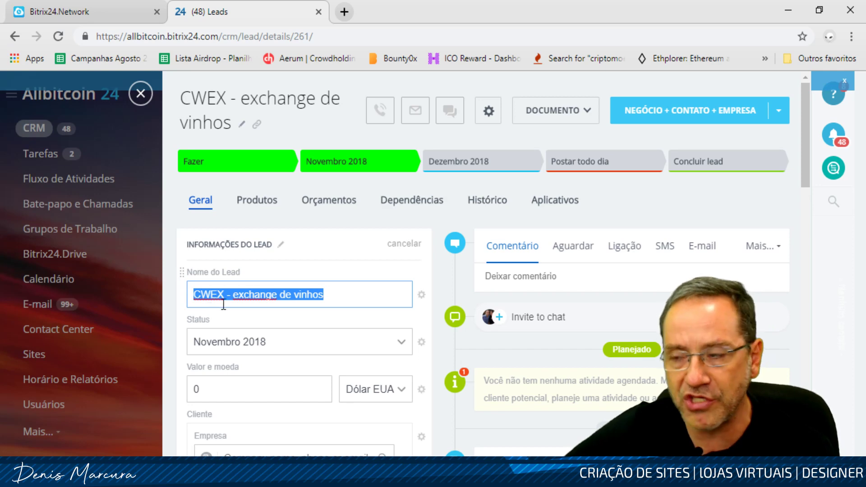
pyautogui.scroll(-3, 623, 370)
pyautogui.scroll(-1, 622, 367)
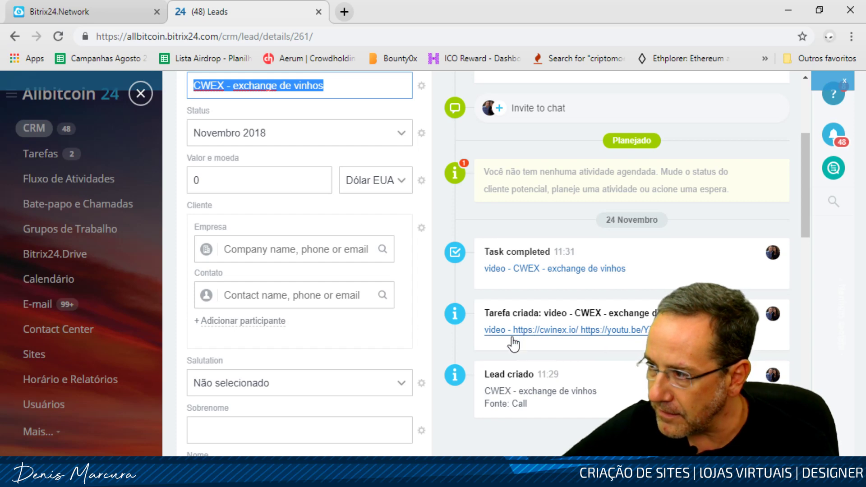
pyautogui.click(344, 12)
pyautogui.hotkey('ctrl', 'v')
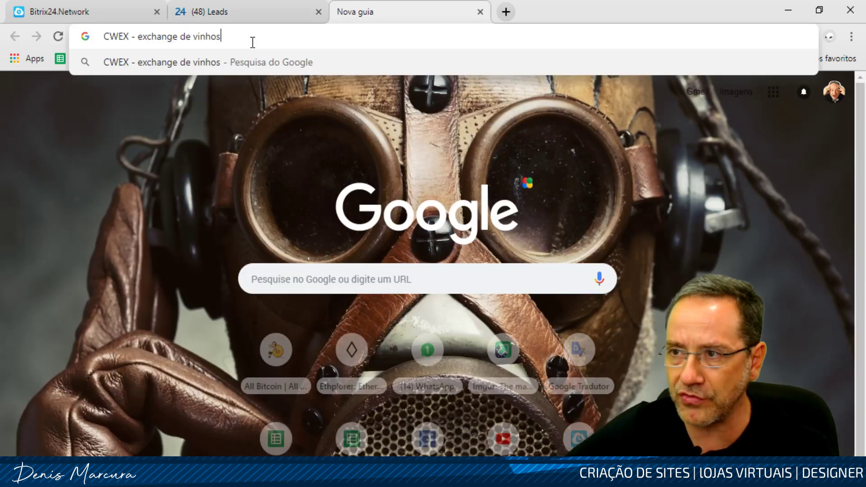
pyautogui.press('Return')
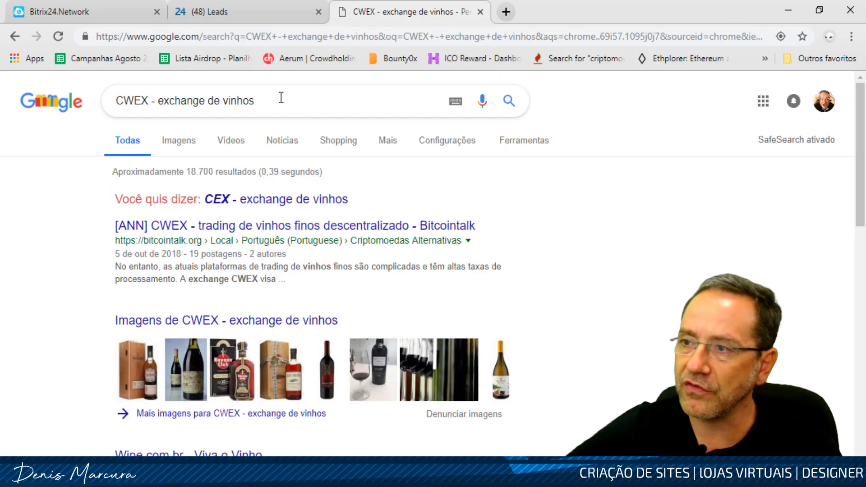
# Change the Google search to "CWEX - bitcointalk" and open the "[BOUNTY] CWEX - decentralized fine wine trading" thread
pyautogui.moveTo(288, 97); pyautogui.dragTo(158, 97)
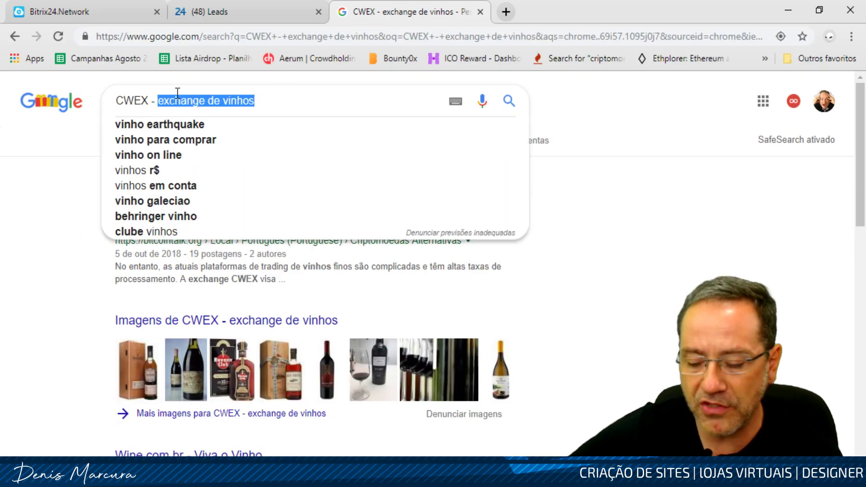
pyautogui.write('bitco')
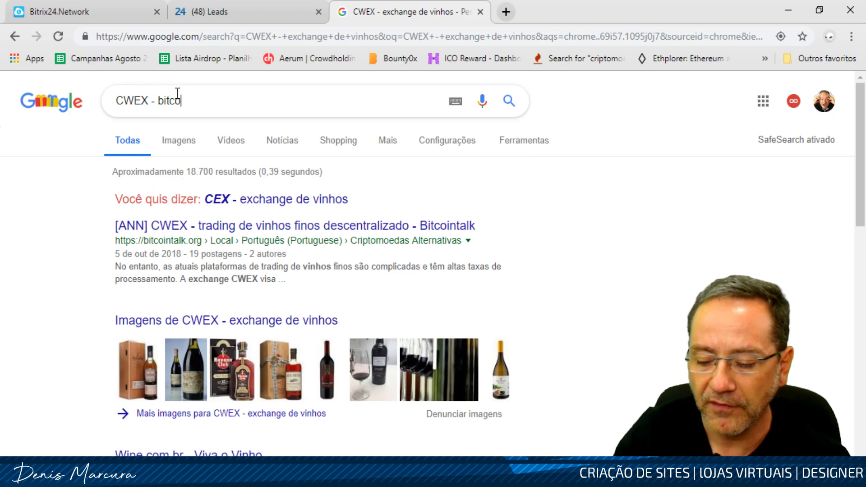
pyautogui.write('intalk')
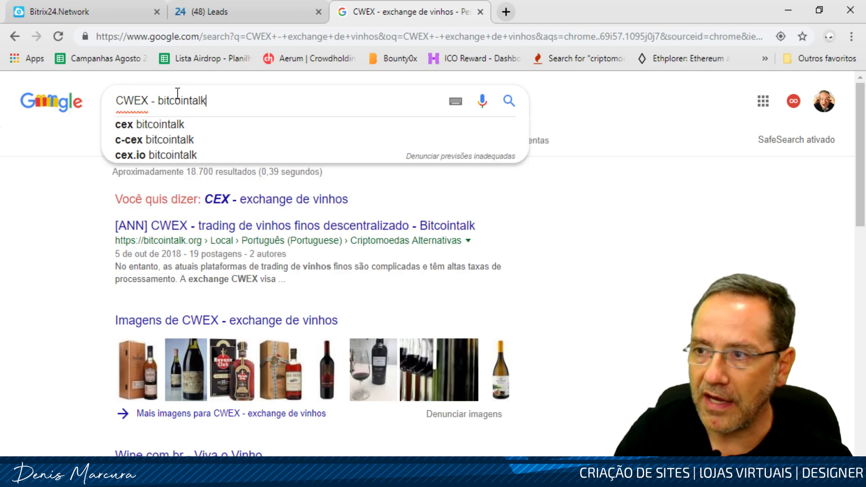
pyautogui.press('Return')
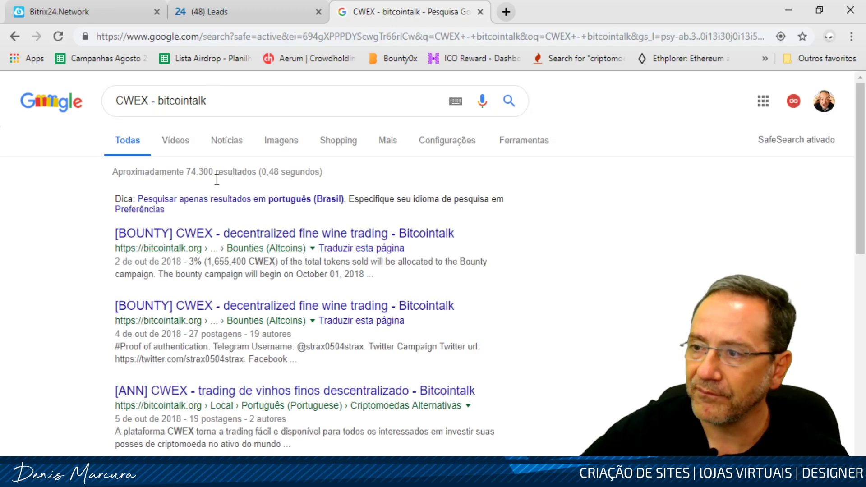
pyautogui.click(207, 250)
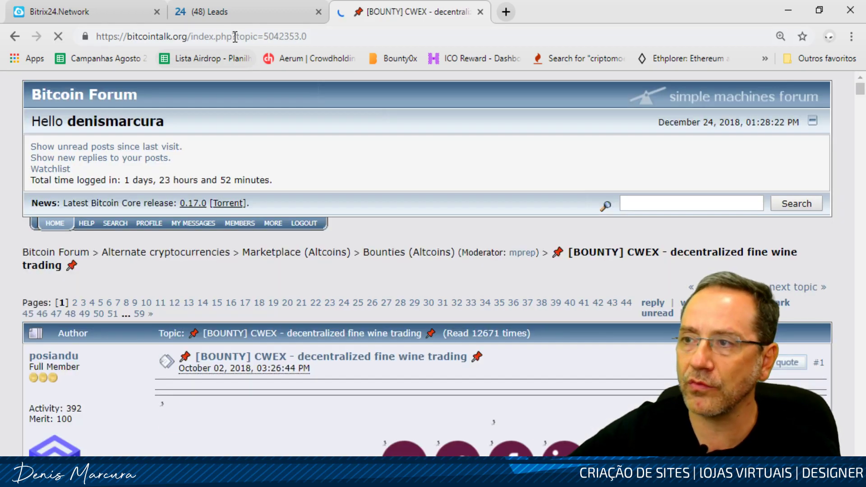
pyautogui.click(235, 36)
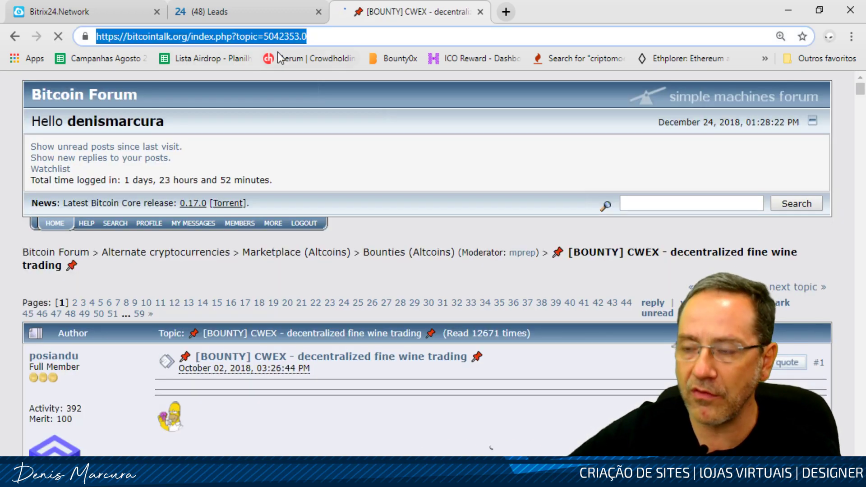
pyautogui.click(233, 4)
pyautogui.scroll(-3, 254, 428)
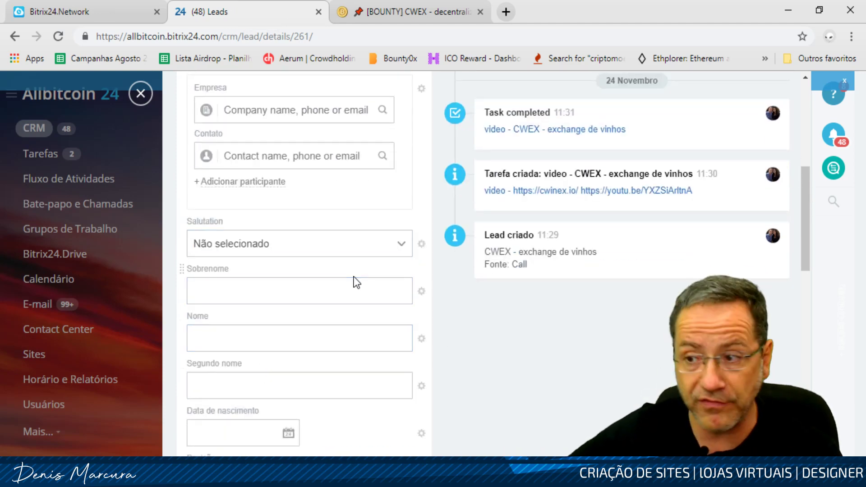
pyautogui.scroll(-7, 354, 285)
pyautogui.scroll(10, 309, 299)
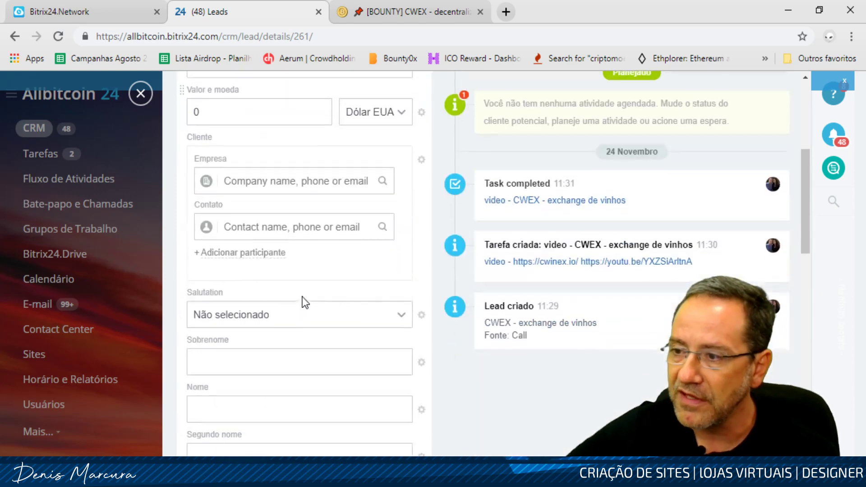
pyautogui.scroll(2, 197, 289)
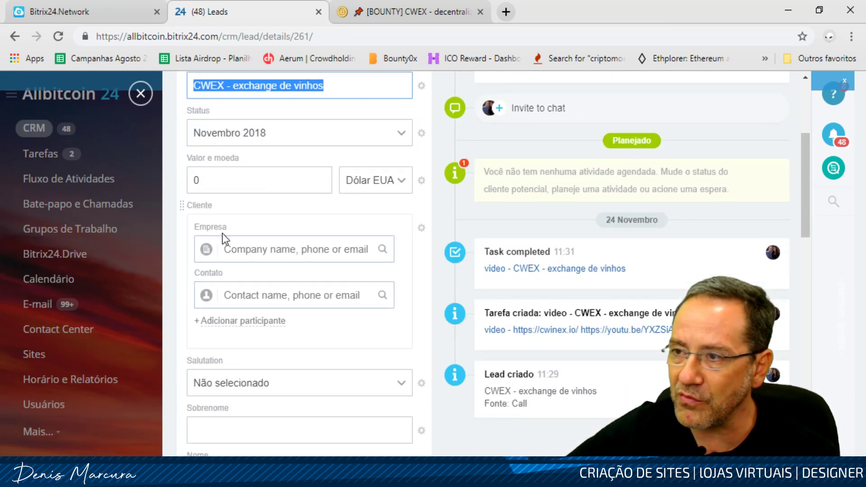
pyautogui.scroll(-15, 251, 325)
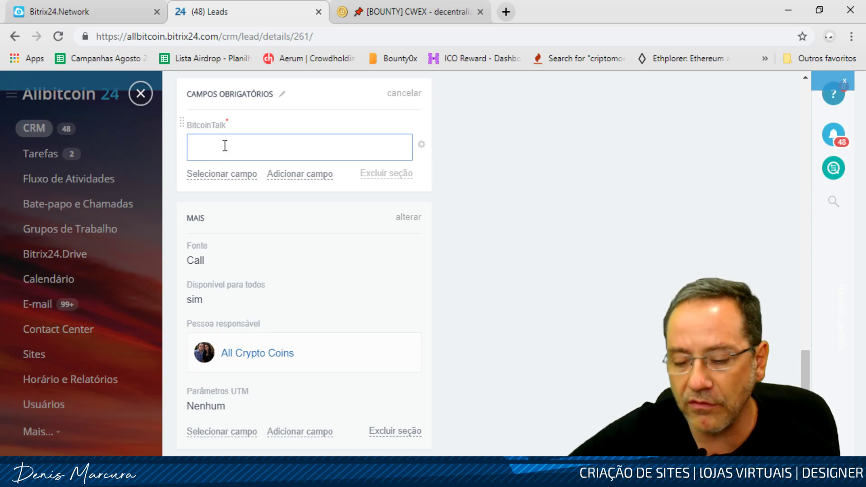
pyautogui.scroll(-3, 426, 359)
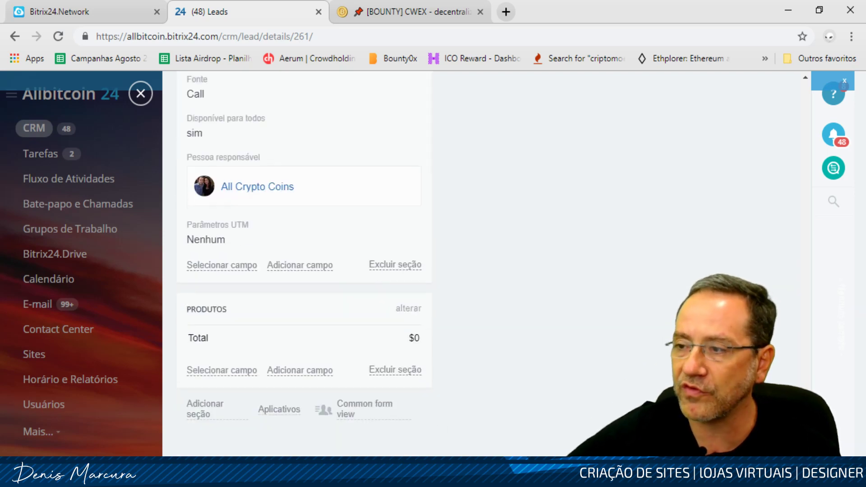
pyautogui.scroll(2, 426, 264)
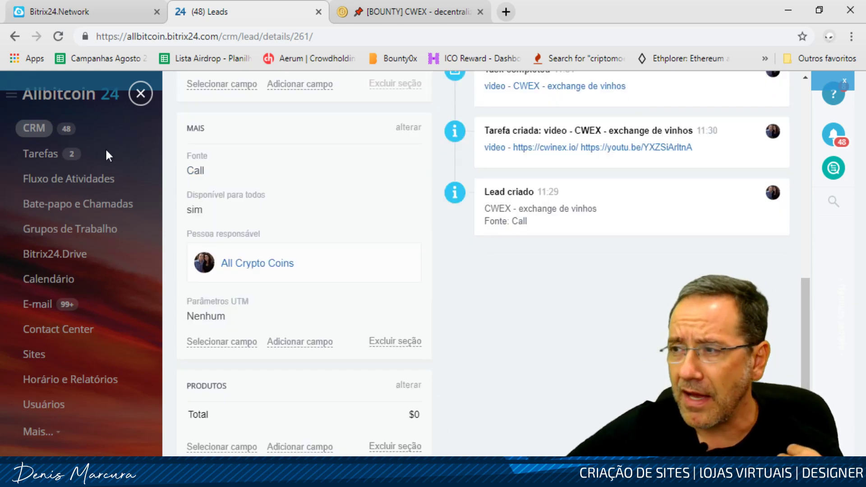
pyautogui.scroll(15, 363, 243)
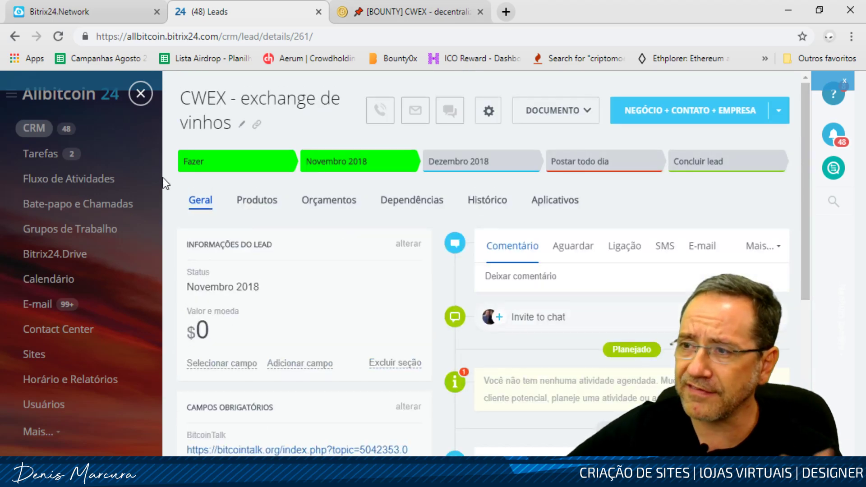
# Close the lead's details and move the "CWEX - exchange de vinhos" card from Novembro 2018 to Dezembro 2018
pyautogui.click(147, 96)
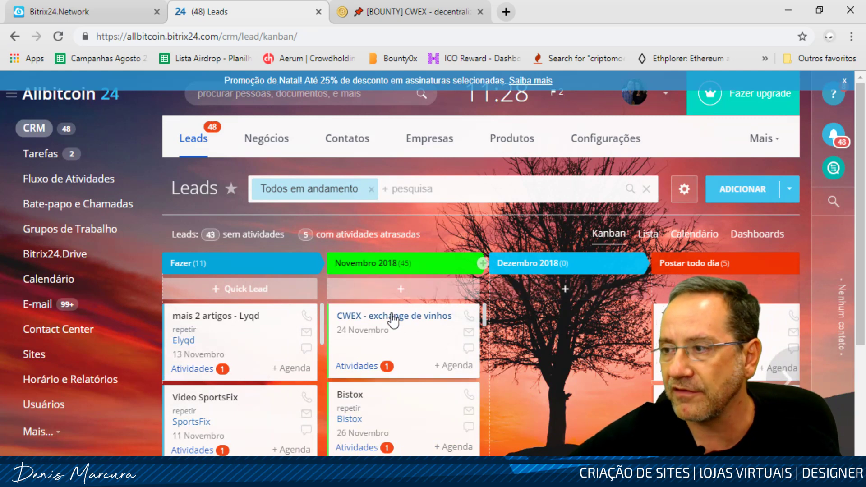
pyautogui.moveTo(419, 336); pyautogui.dragTo(596, 343)
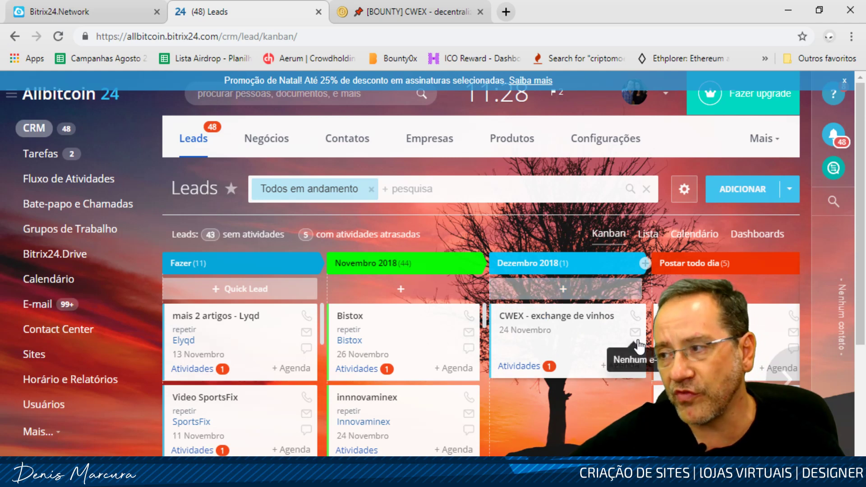
# Examine the lead cards in the Fazer, Novembro 2018, Dezembro 2018 and Postar todo dia stages of the kanban board
pyautogui.scroll(-3, 549, 225)
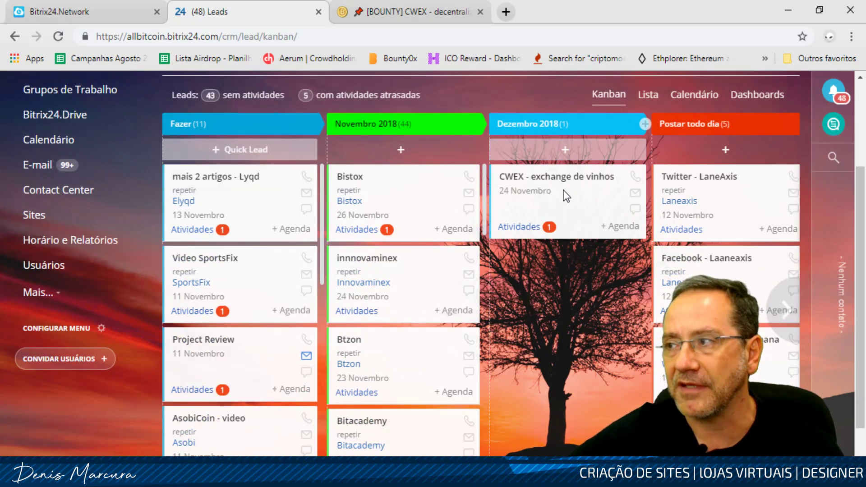
pyautogui.moveTo(770, 174)
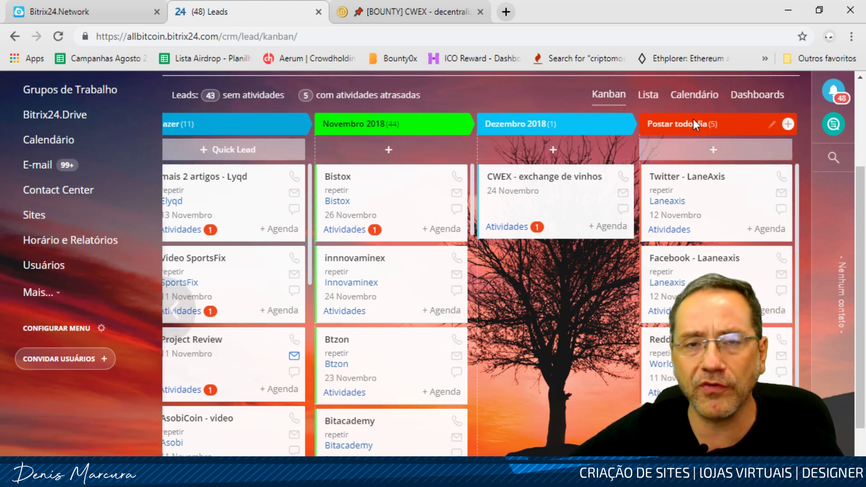
pyautogui.scroll(-3, 703, 185)
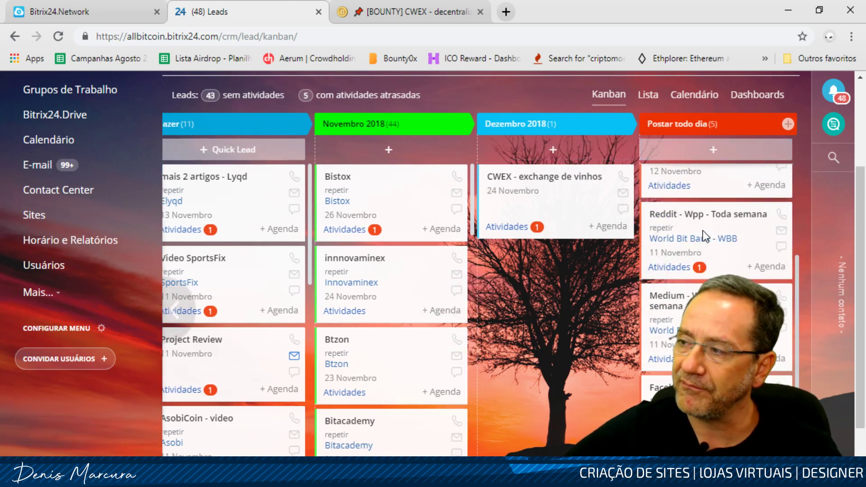
pyautogui.scroll(3, 700, 249)
pyautogui.scroll(-5, 361, 216)
pyautogui.scroll(-5, 235, 271)
pyautogui.scroll(-5, 401, 234)
pyautogui.scroll(-5, 396, 259)
pyautogui.scroll(-3, 716, 253)
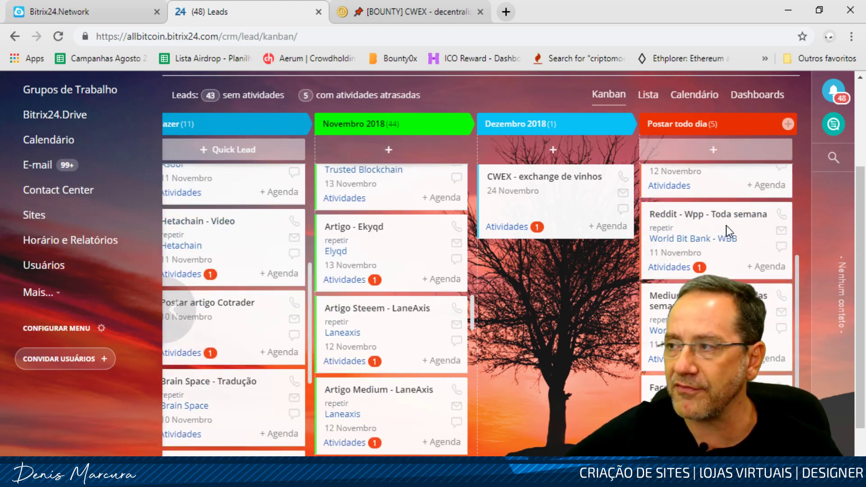
pyautogui.scroll(3, 665, 282)
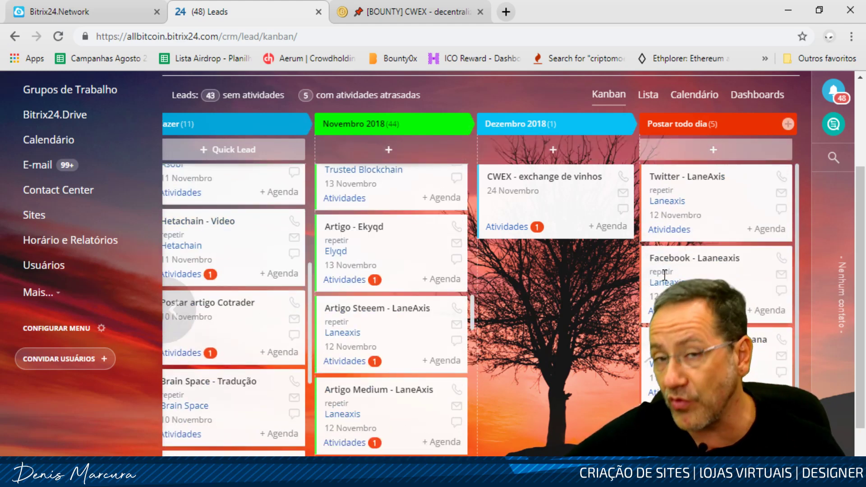
pyautogui.scroll(-3, 701, 247)
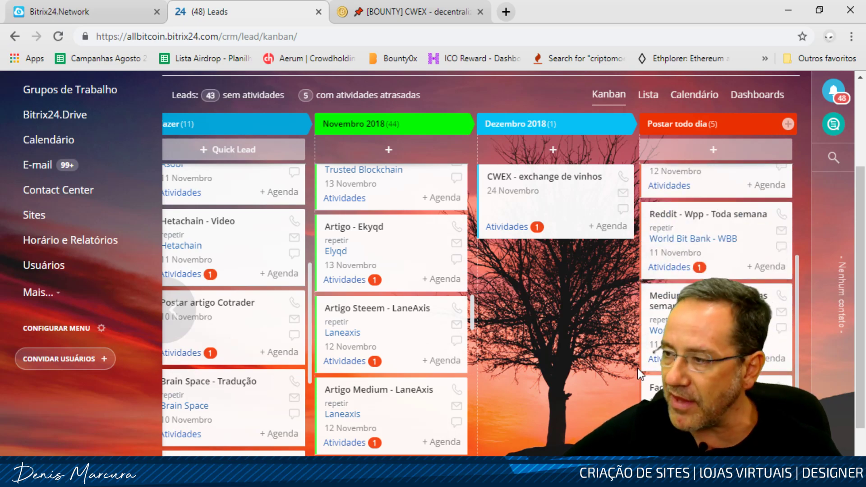
pyautogui.scroll(-5, 418, 304)
pyautogui.scroll(8, 361, 246)
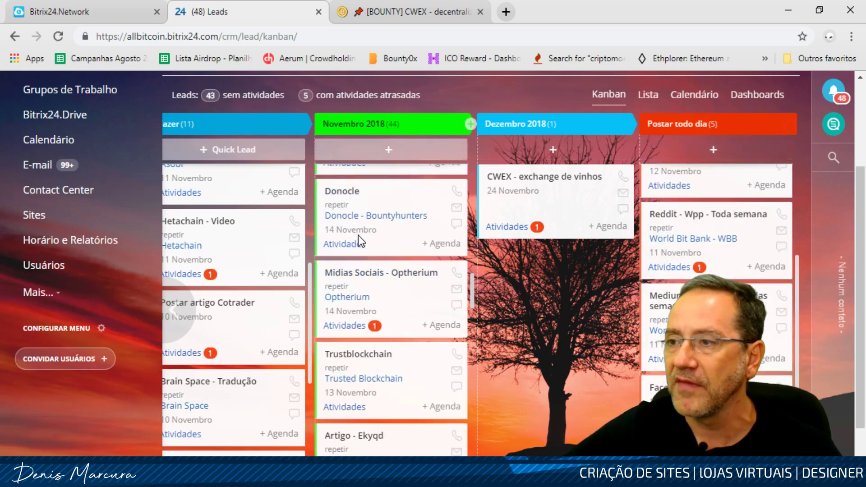
pyautogui.scroll(3, 362, 246)
pyautogui.scroll(3, 236, 201)
pyautogui.scroll(3, 512, 128)
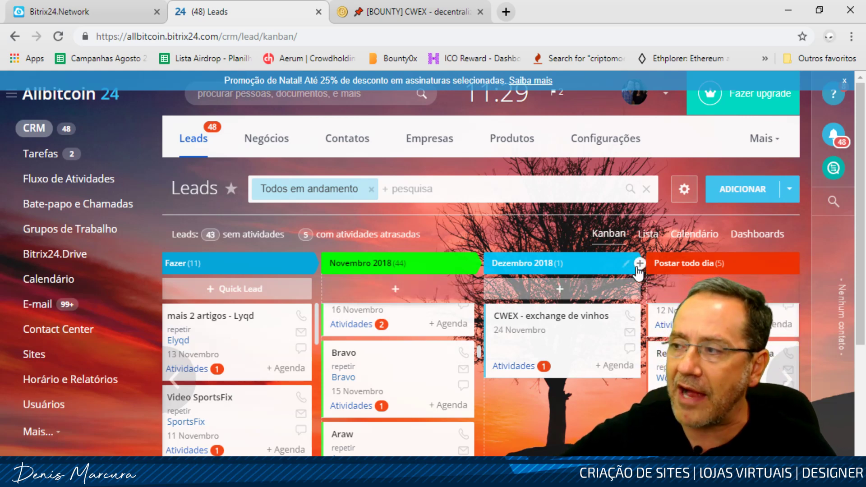
# Add a lead kanban stage named Pagos directly after Dezembro 2018
pyautogui.click(640, 263)
pyautogui.click(687, 265)
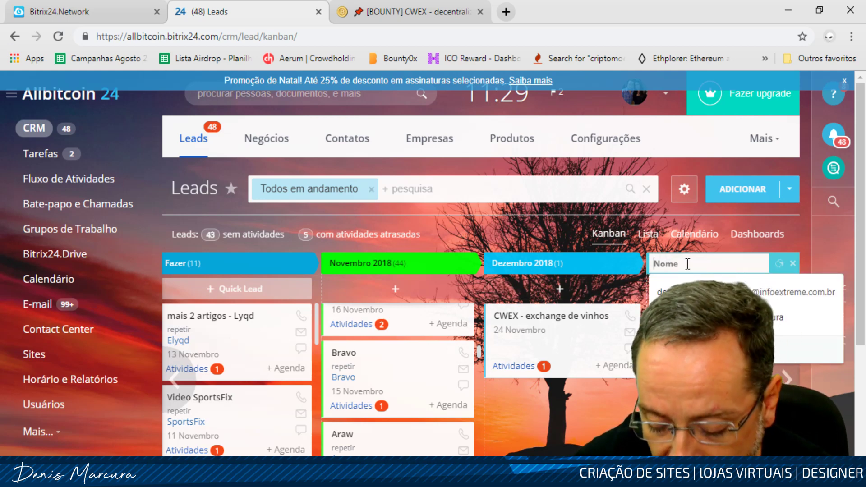
pyautogui.write('P')
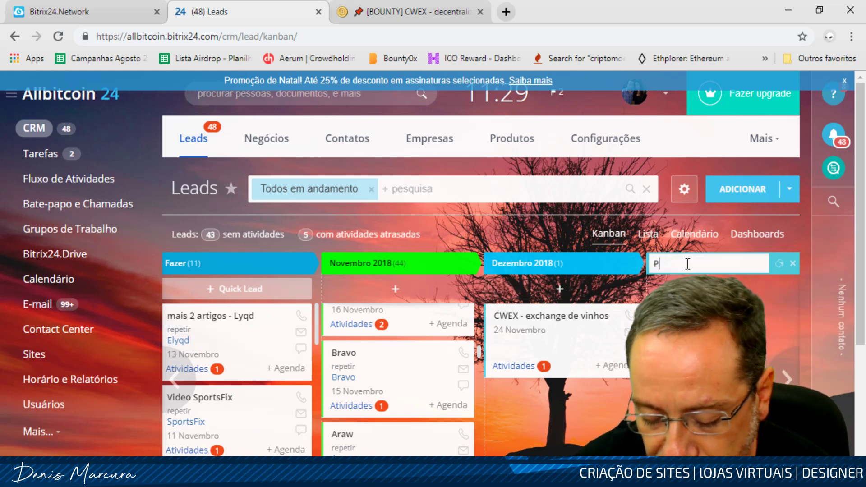
pyautogui.write('agos')
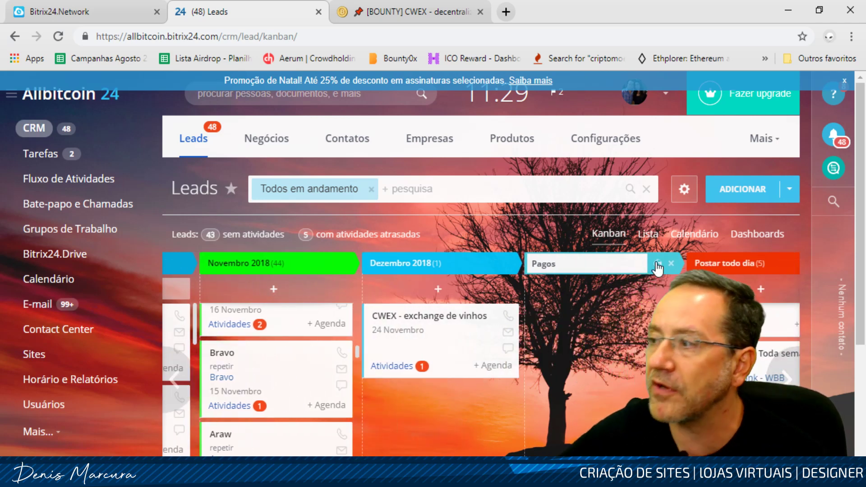
pyautogui.click(657, 264)
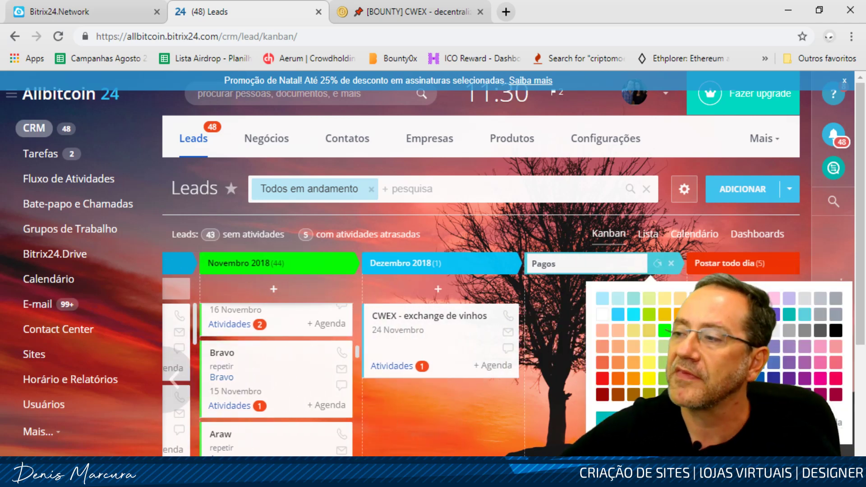
pyautogui.click(603, 417)
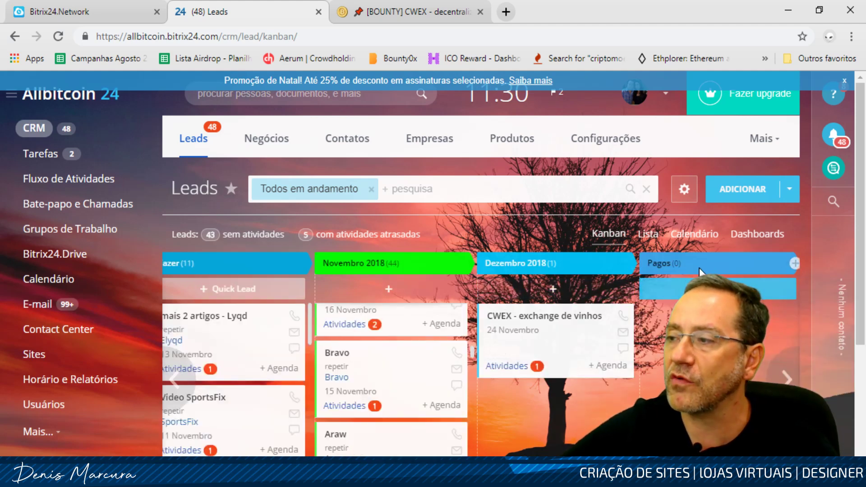
# Change the colour of the Pagos stage to magenta
pyautogui.hscroll(2, 763, 268)
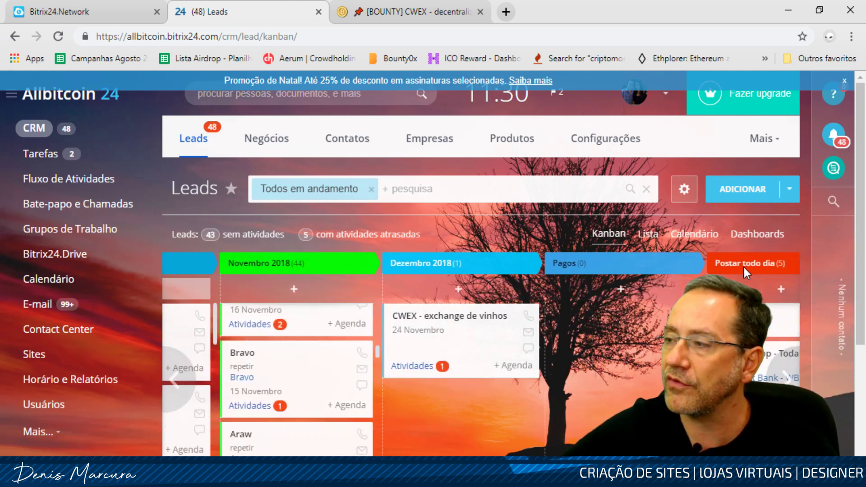
pyautogui.click(687, 265)
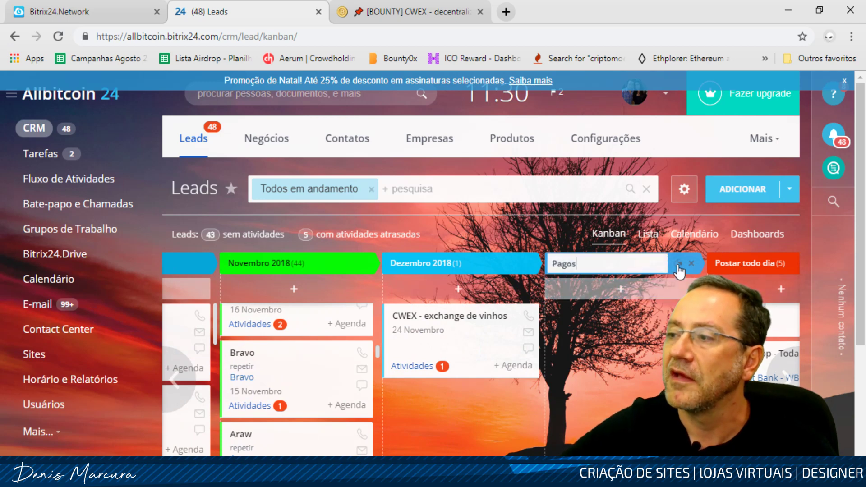
pyautogui.click(678, 265)
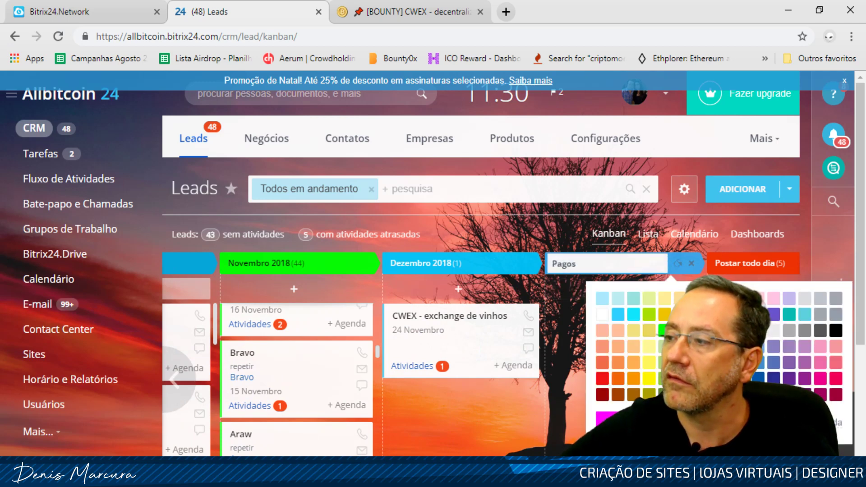
pyautogui.click(604, 419)
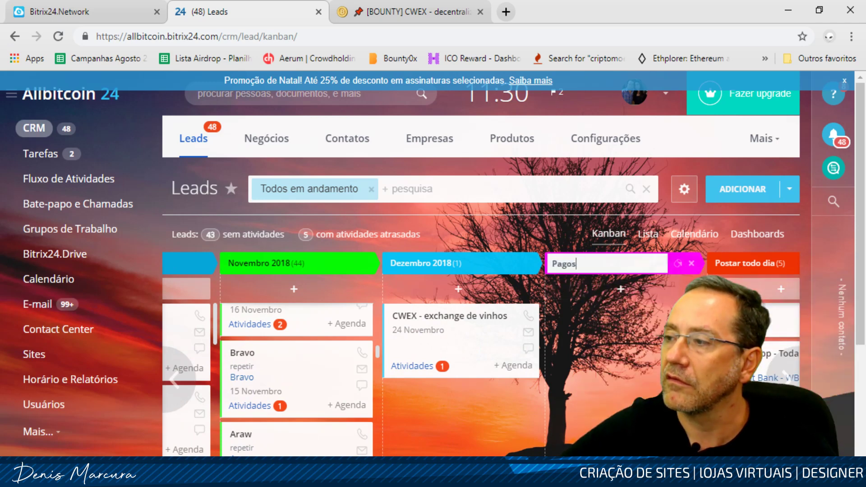
pyautogui.click(631, 353)
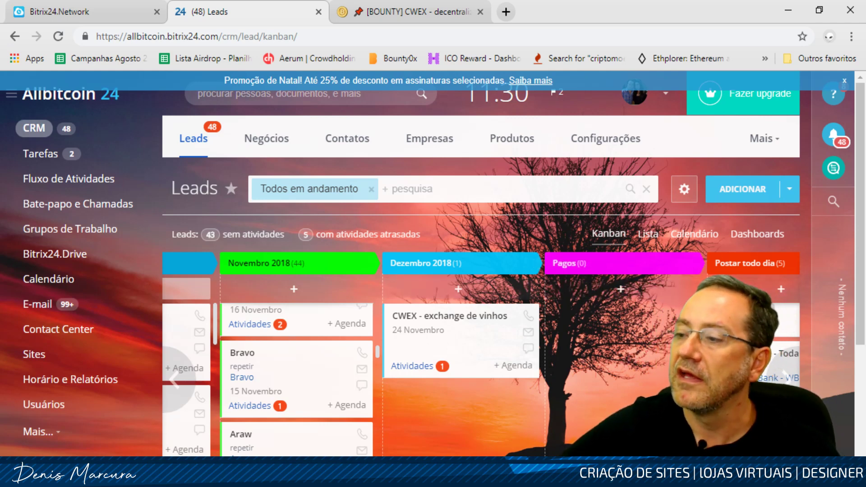
pyautogui.hscroll(3, 478, 352)
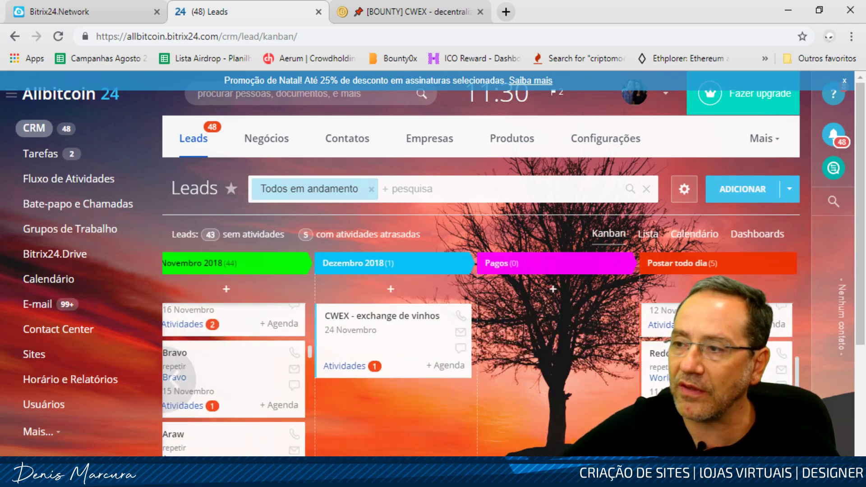
pyautogui.hscroll(-3, 322, 367)
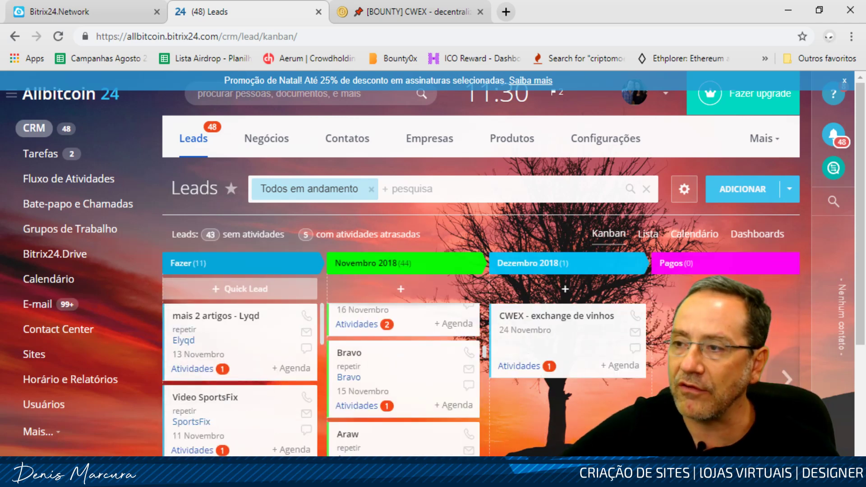
pyautogui.click(780, 143)
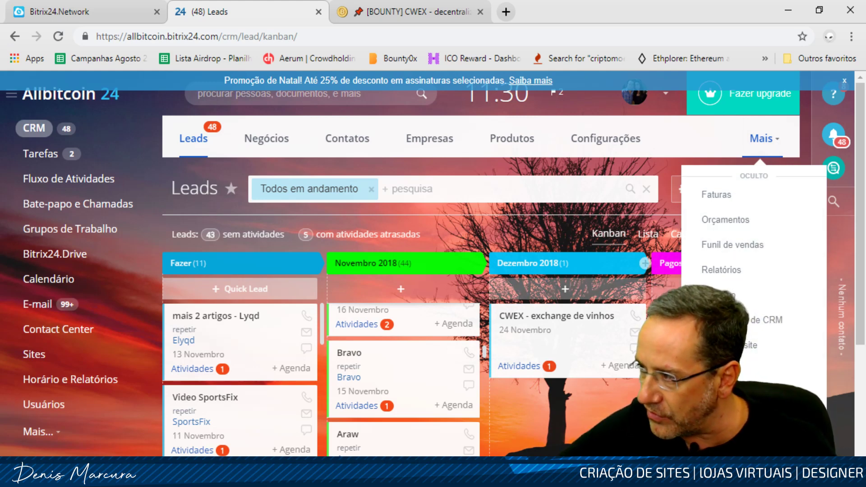
pyautogui.scroll(-2, 743, 359)
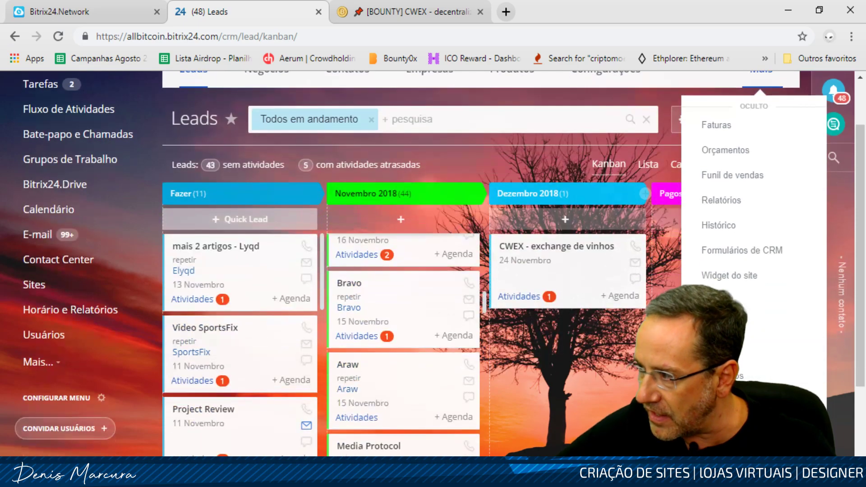
pyautogui.scroll(2, 570, 383)
pyautogui.click(444, 210)
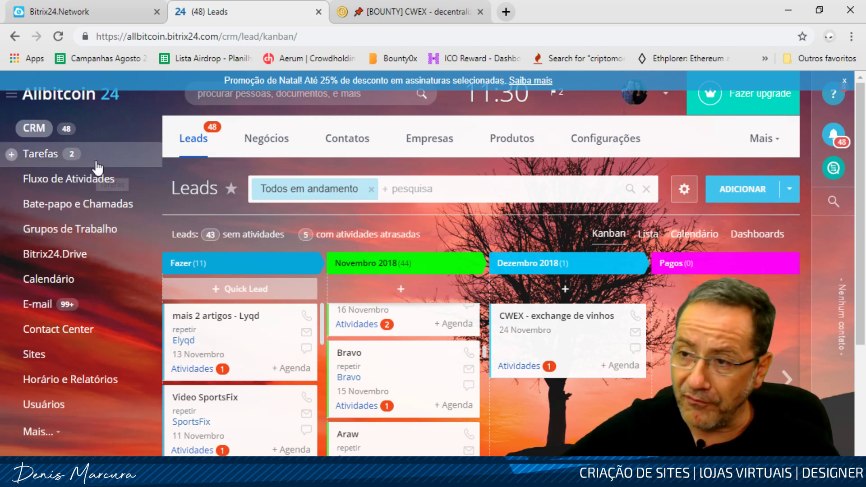
pyautogui.moveTo(787, 378)
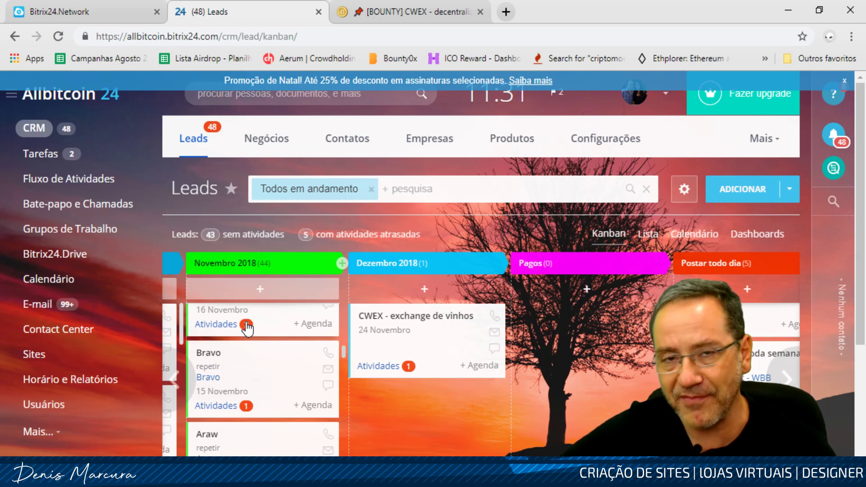
# Save HyperQuant's "Merry Christmas" message from the e-mail inbox to the CRM
pyautogui.scroll(3, 296, 350)
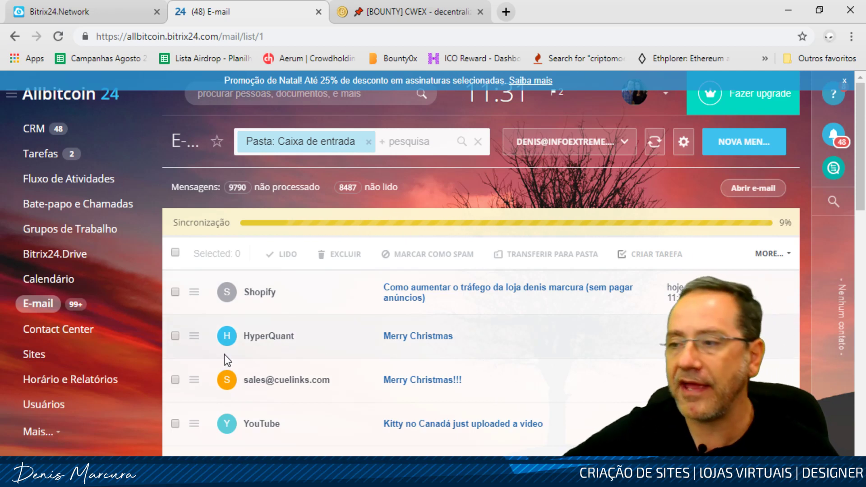
pyautogui.scroll(-5, 356, 414)
pyautogui.scroll(5, 354, 414)
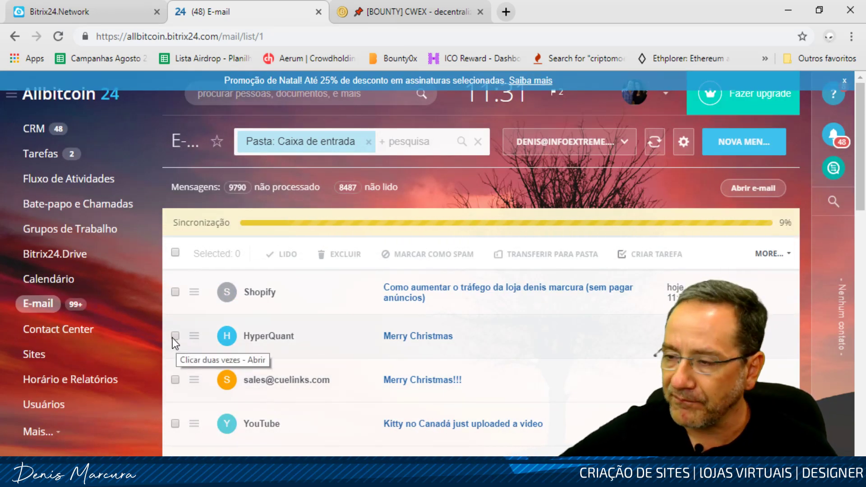
pyautogui.click(194, 338)
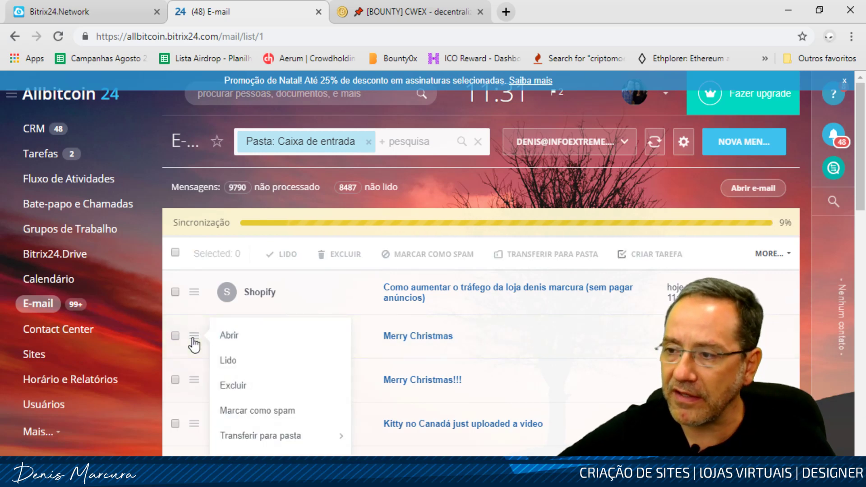
pyautogui.click(177, 337)
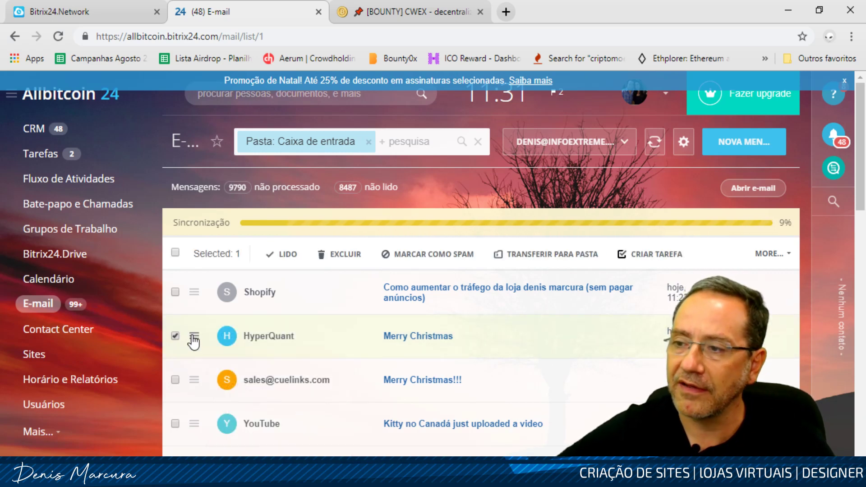
pyautogui.click(193, 339)
pyautogui.scroll(-1, 209, 340)
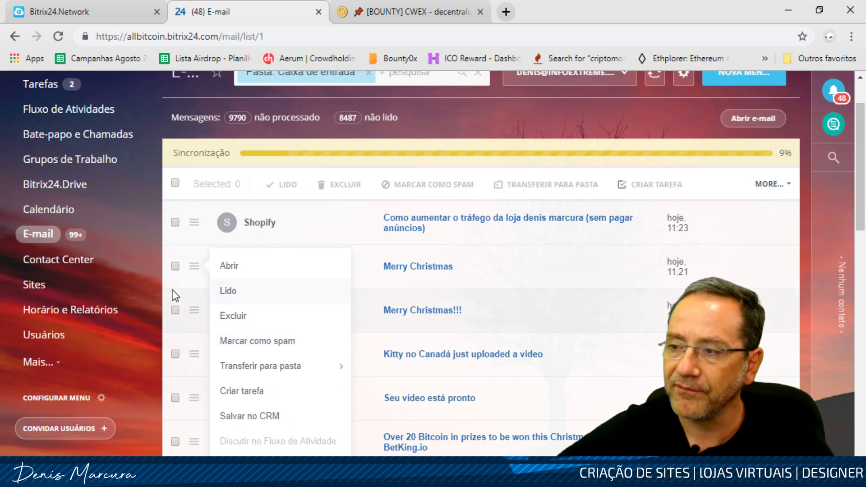
pyautogui.click(251, 418)
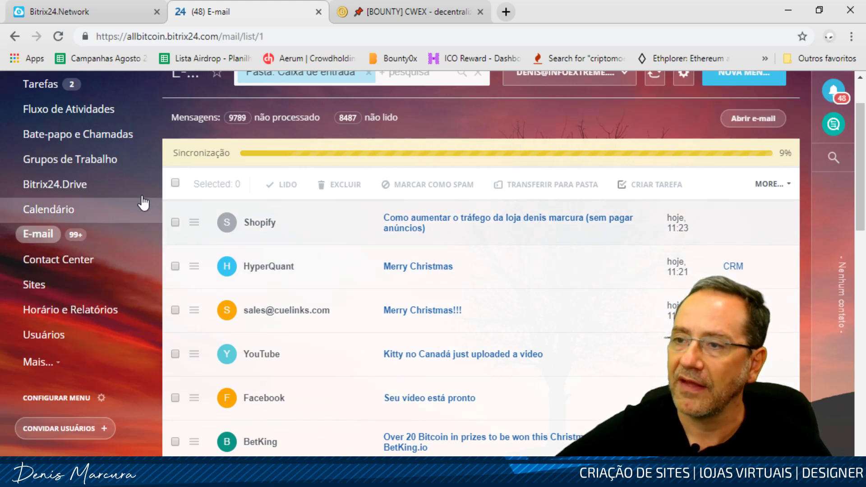
# Return to the CRM lead kanban and examine the cards in the Fazer and Novembro 2018 stages
pyautogui.scroll(3, 119, 193)
pyautogui.click(38, 137)
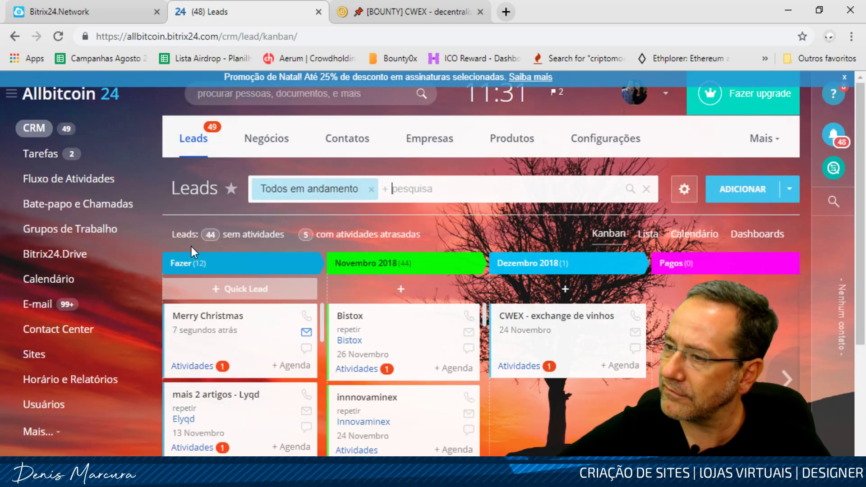
pyautogui.scroll(-4, 191, 247)
pyautogui.scroll(-4, 264, 247)
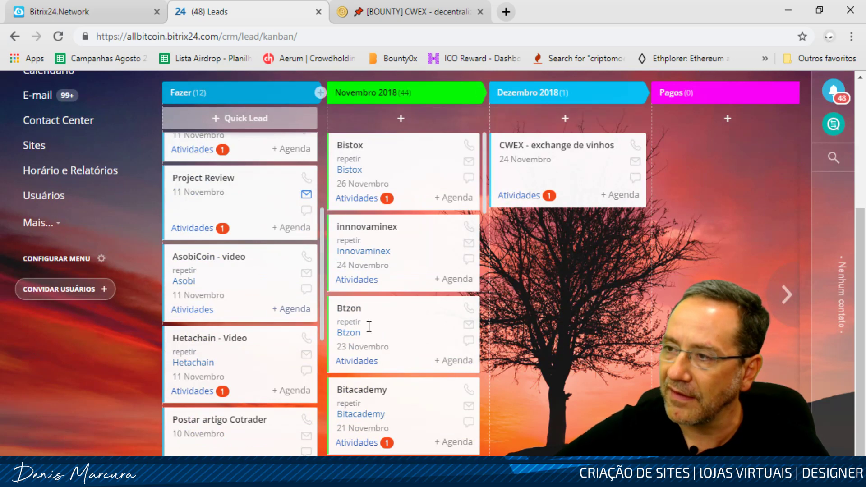
pyautogui.scroll(-5, 408, 334)
pyautogui.scroll(-5, 270, 388)
pyautogui.scroll(-3, 258, 391)
pyautogui.scroll(-10, 377, 402)
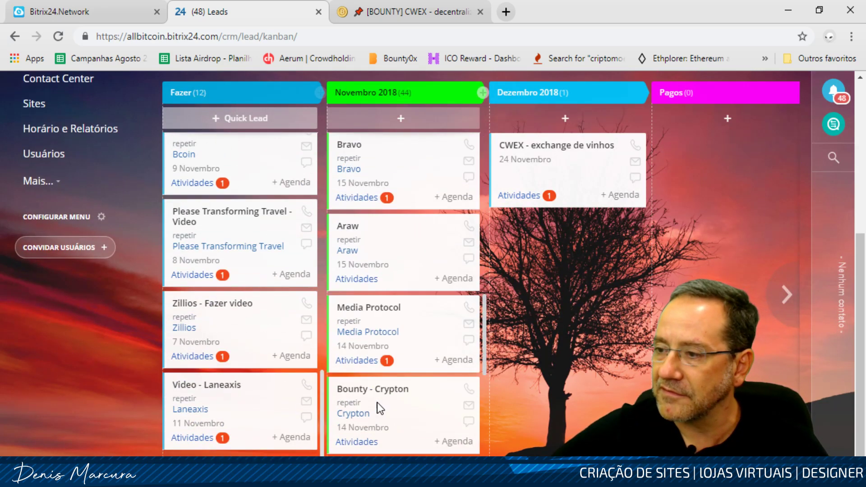
pyautogui.scroll(-15, 406, 409)
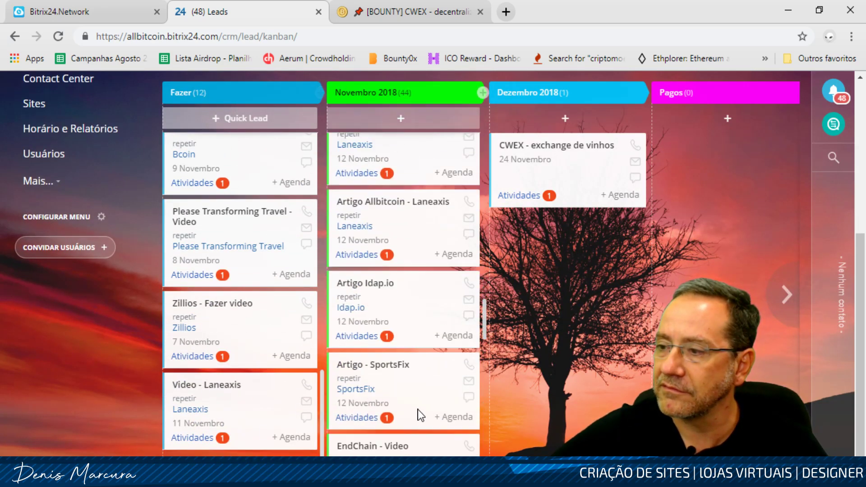
pyautogui.scroll(-5, 387, 408)
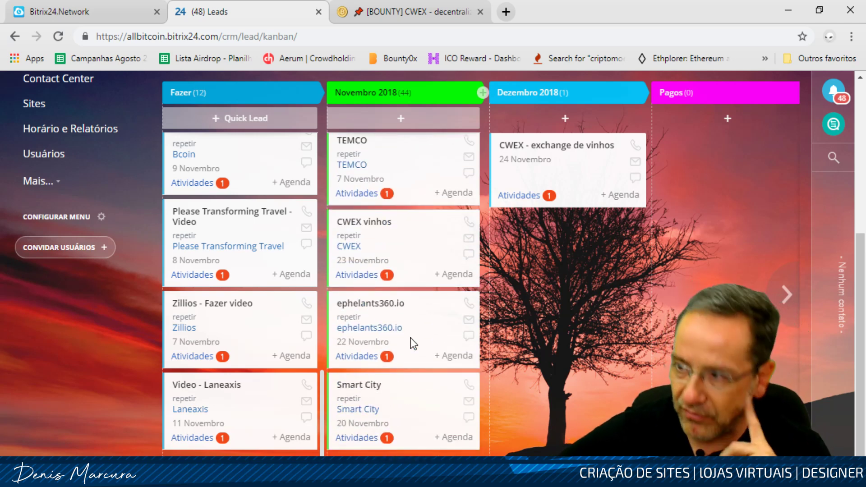
pyautogui.scroll(3, 315, 312)
pyautogui.scroll(5, 345, 289)
pyautogui.scroll(5, 76, 186)
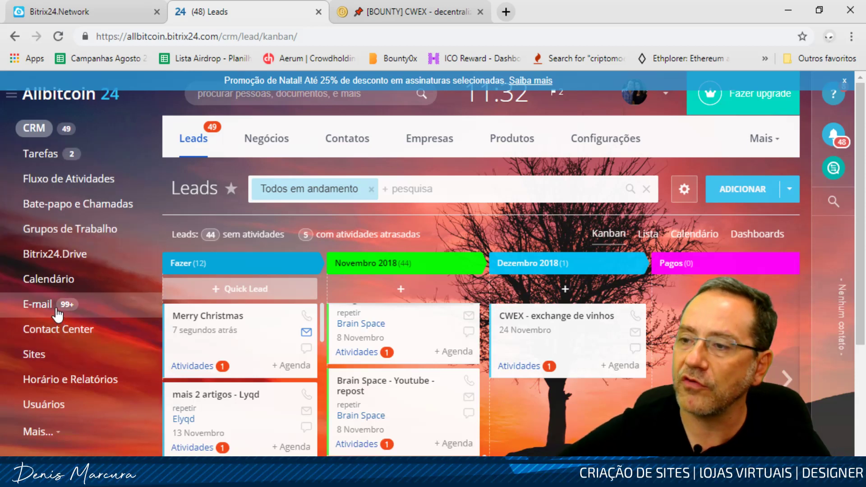
# Open the CRM lead linked to HyperQuant's "Merry Christmas" message in the e-mail inbox and cancel editing its lead information
pyautogui.click(78, 311)
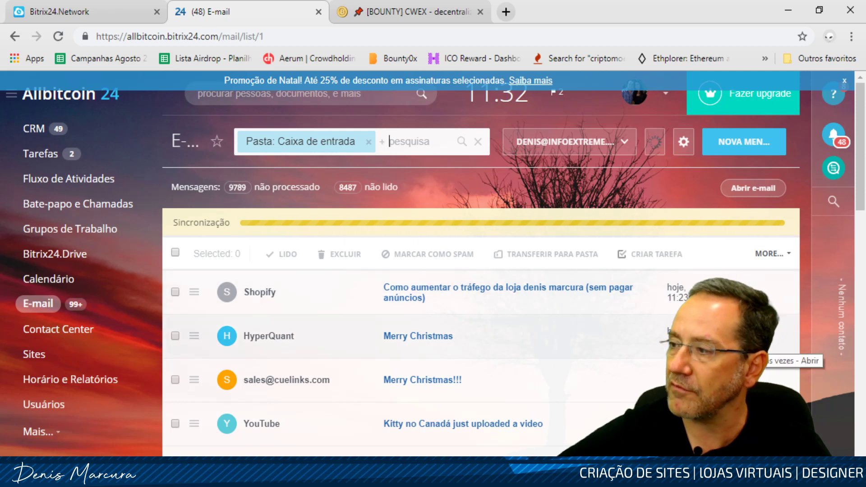
pyautogui.click(772, 351)
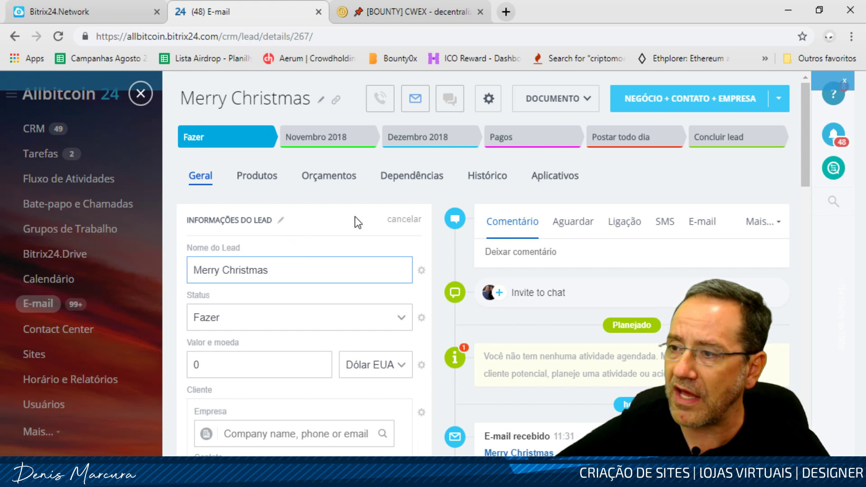
pyautogui.click(282, 221)
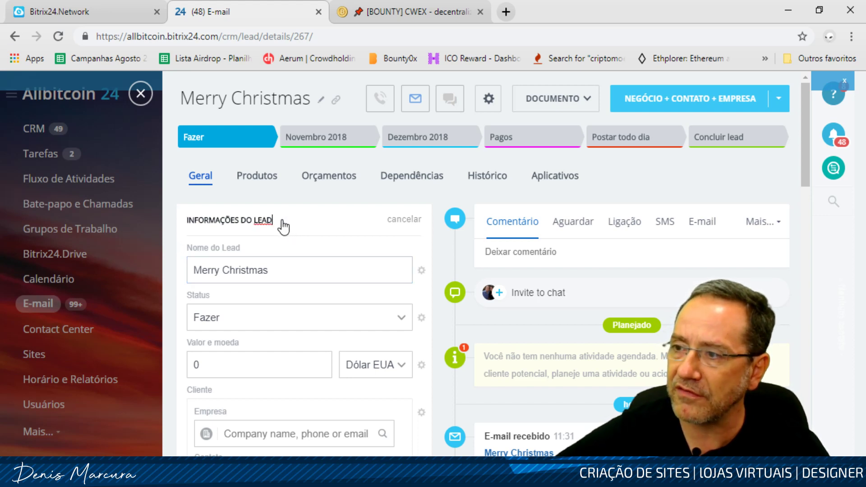
pyautogui.click(413, 221)
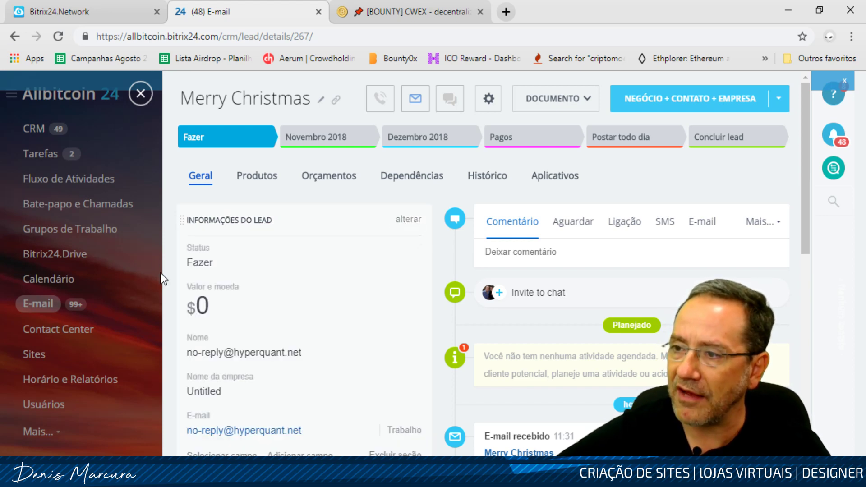
# Examine the "Merry Christmas" lead's contact details, mandatory BitcoinTalk field, activity history and additional information
pyautogui.scroll(-2, 244, 189)
pyautogui.scroll(-4, 348, 283)
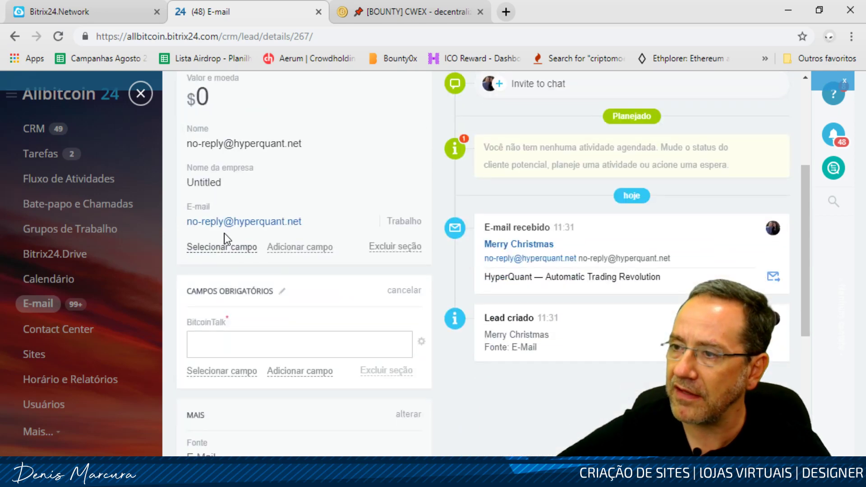
pyautogui.scroll(-6, 268, 336)
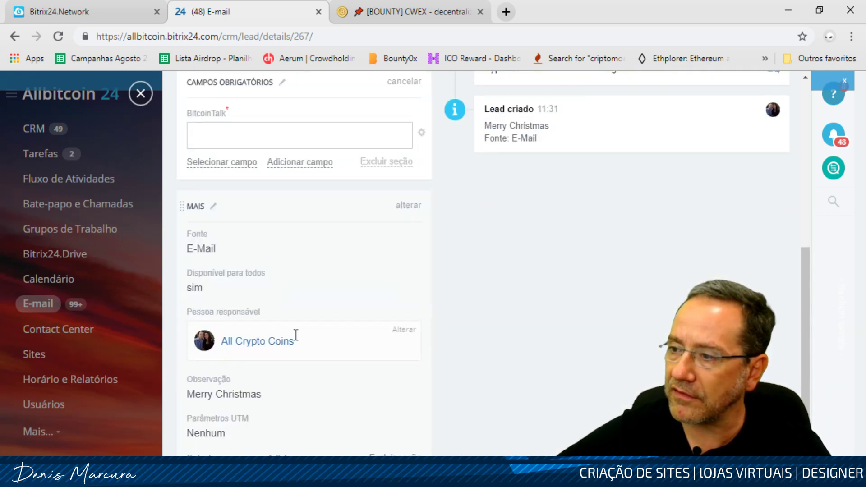
pyautogui.scroll(12, 295, 338)
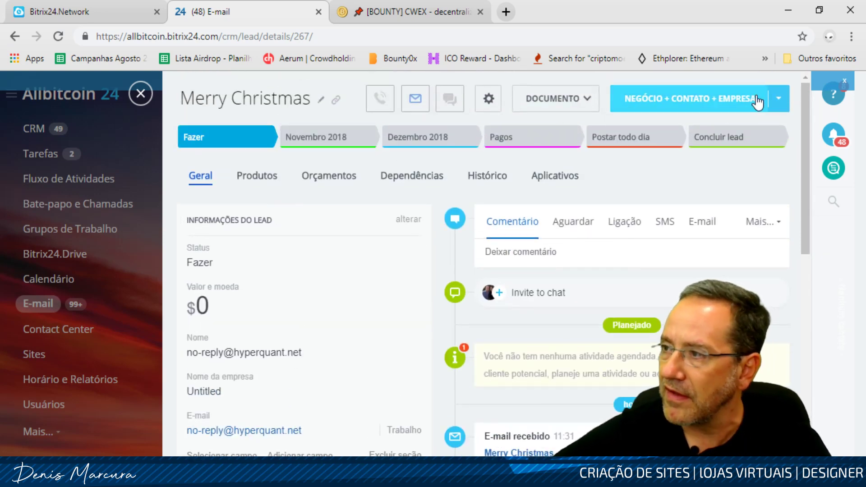
# Start converting the "Merry Christmas" lead into a Negócio only and move the lead to the Dezembro 2018 stage
pyautogui.click(778, 100)
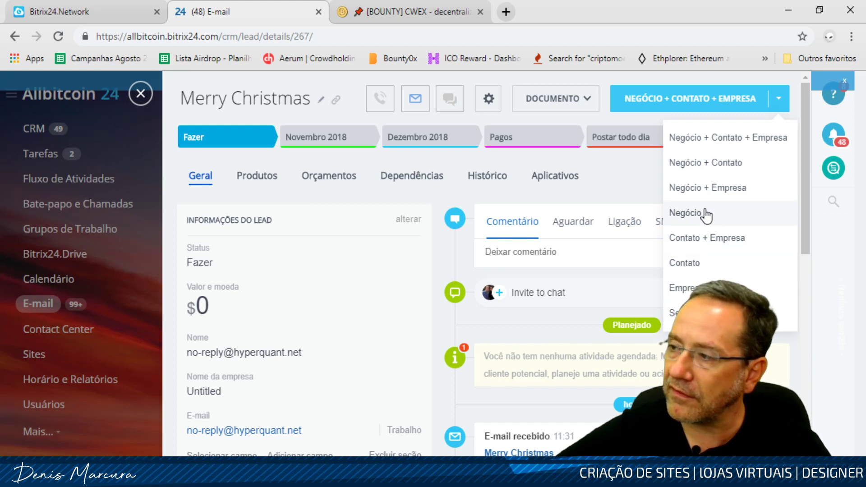
pyautogui.click(685, 211)
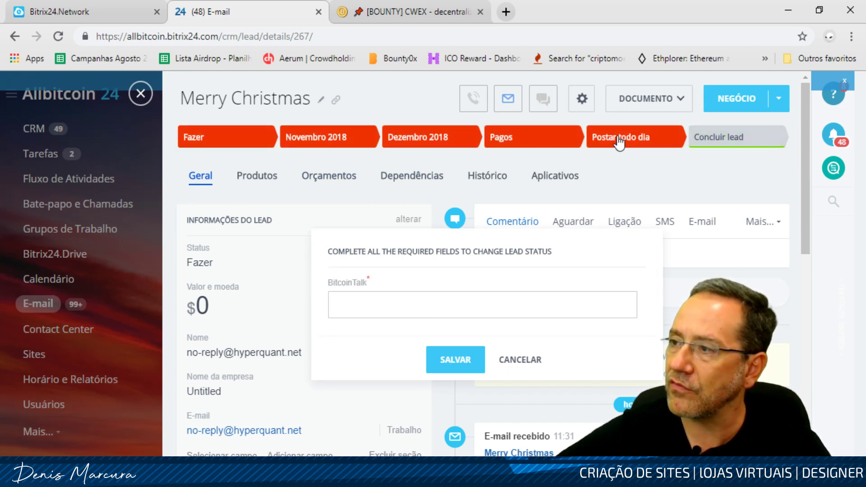
pyautogui.click(436, 137)
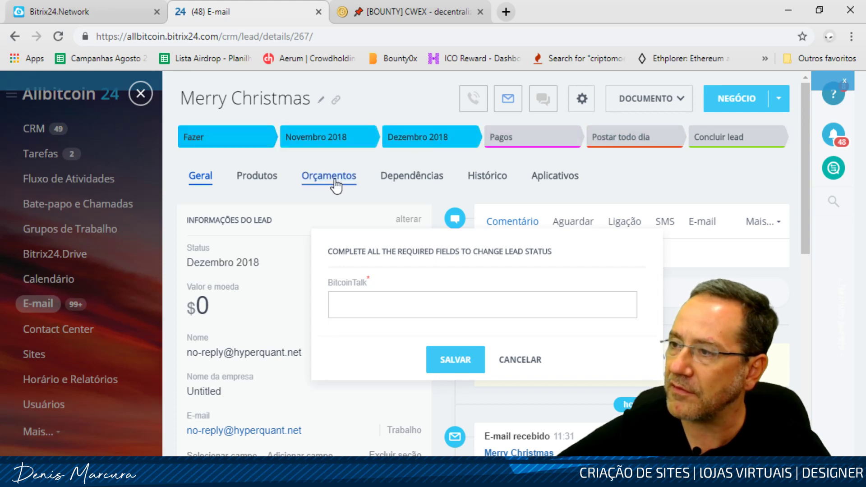
# Fill the required BitcoinTalk field with the CWEX bounty topic's URL and complete the conversion, creating the missing fields in Negócio
pyautogui.click(377, 310)
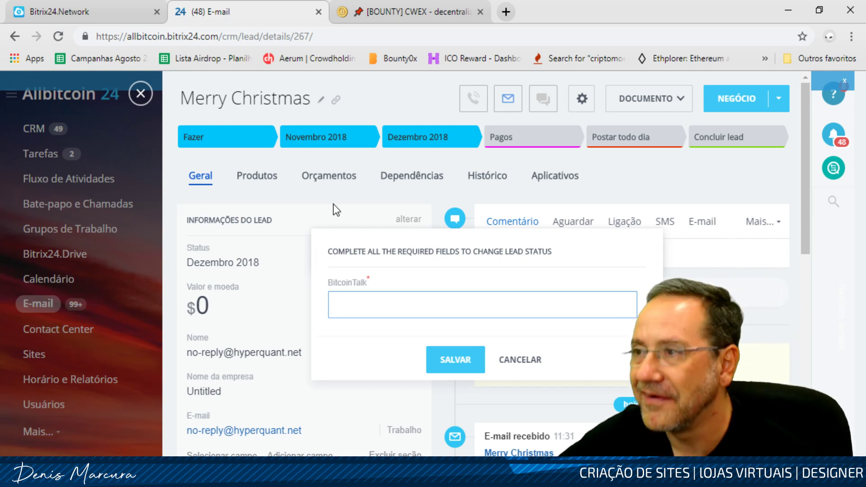
pyautogui.click(406, 12)
pyautogui.click(328, 32)
pyautogui.hotkey('ctrl', 'c')
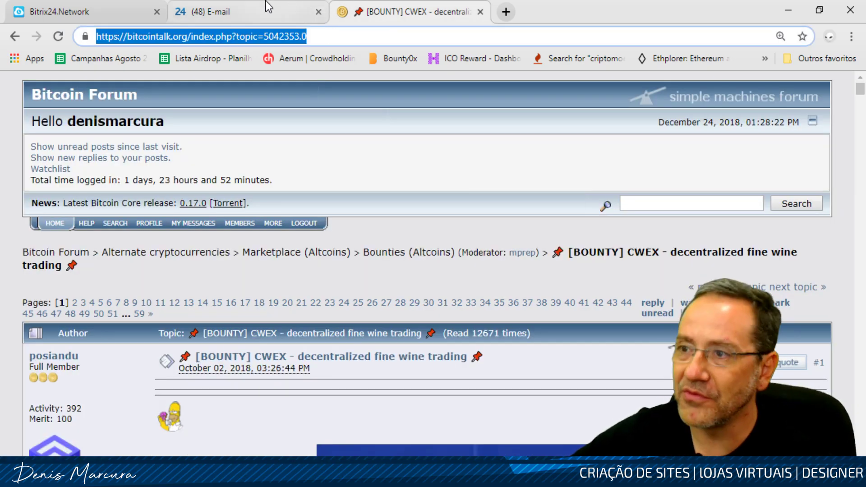
pyautogui.click(237, 3)
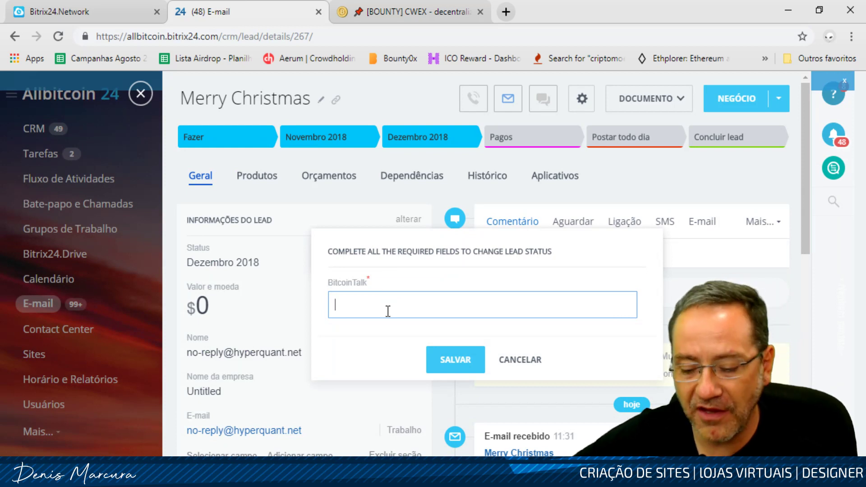
pyautogui.hotkey('ctrl', 'v')
pyautogui.click(456, 360)
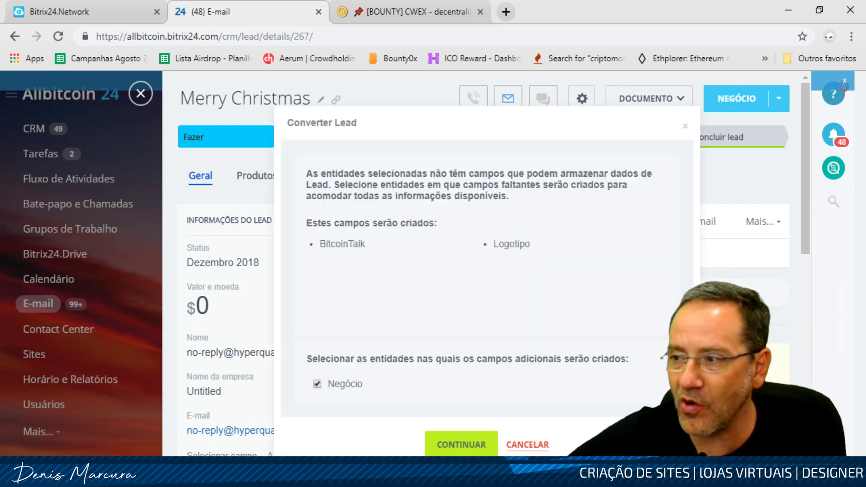
pyautogui.click(458, 445)
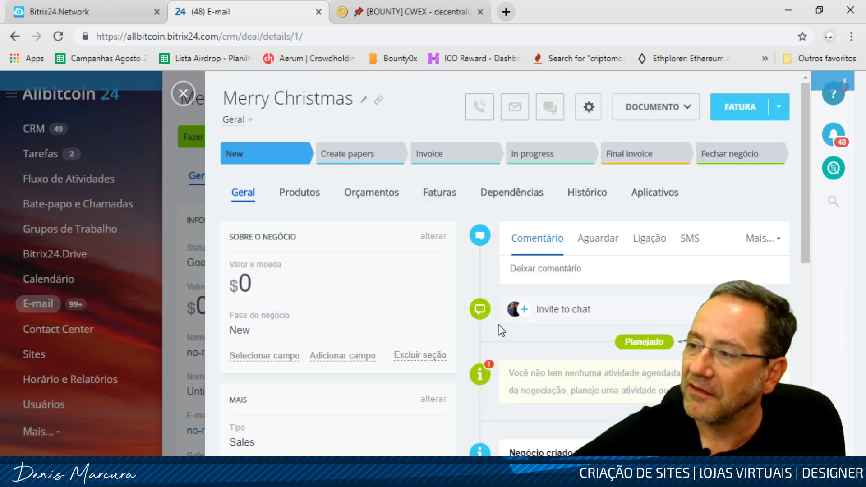
# Close the new deal, return to the CRM lead kanban and examine the cards in the Novembro 2018 and Dezembro 2018 stages
pyautogui.click(152, 96)
pyautogui.click(37, 128)
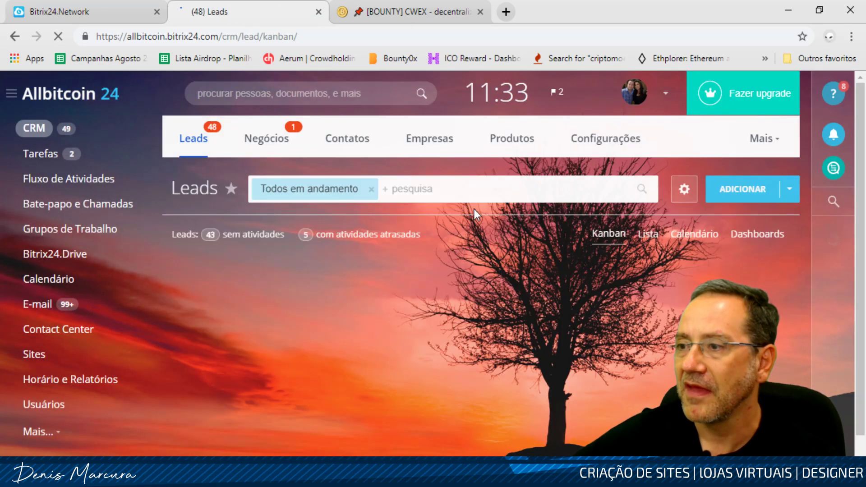
pyautogui.scroll(-1, 564, 267)
pyautogui.scroll(-3, 564, 270)
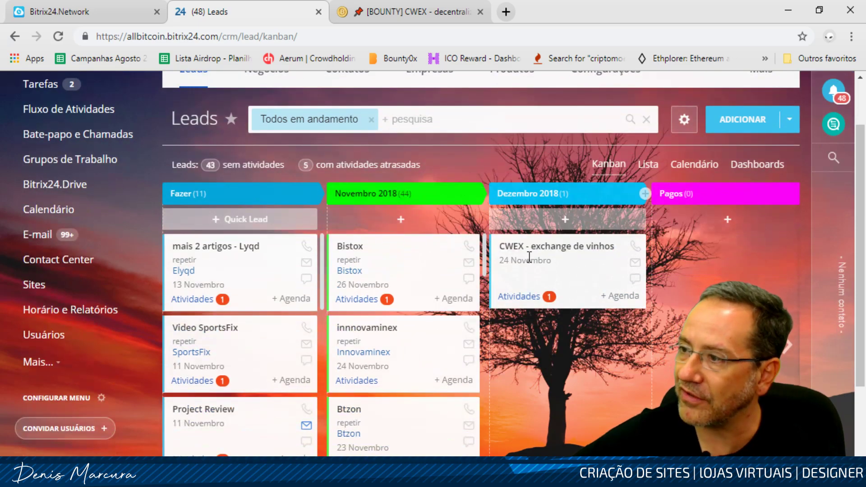
pyautogui.scroll(4, 545, 286)
pyautogui.scroll(-4, 429, 303)
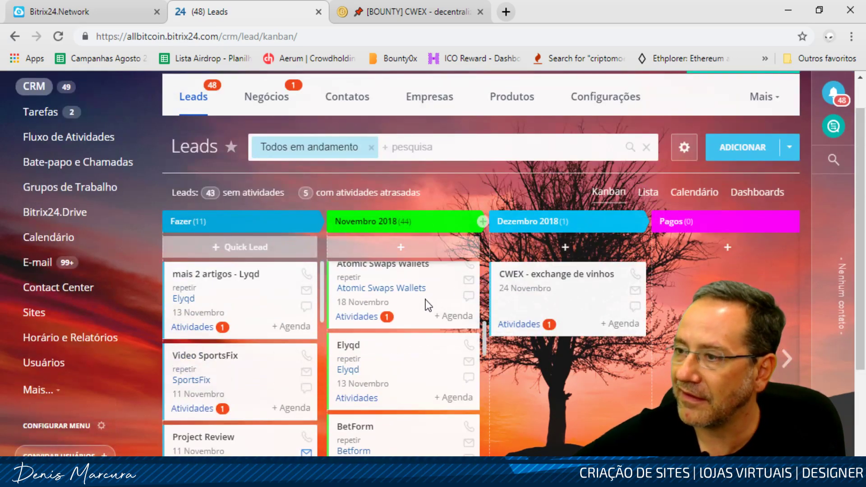
pyautogui.scroll(-3, 549, 364)
pyautogui.scroll(-2, 405, 355)
pyautogui.scroll(-4, 428, 355)
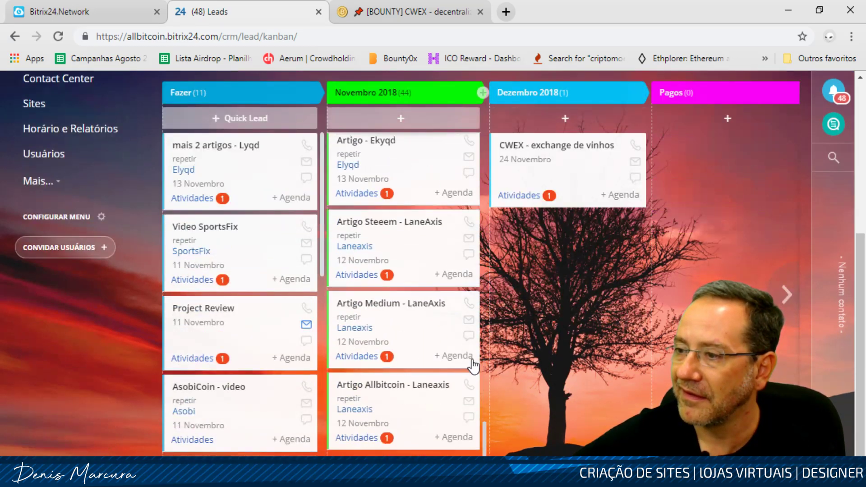
pyautogui.scroll(3, 596, 345)
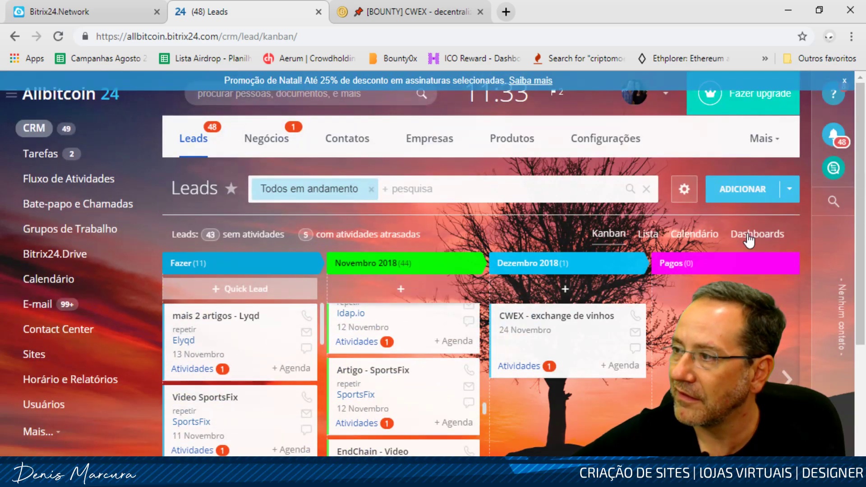
# Show the leads as a list and view the "Merry Christmas" card in the Negócios kanban
pyautogui.click(648, 234)
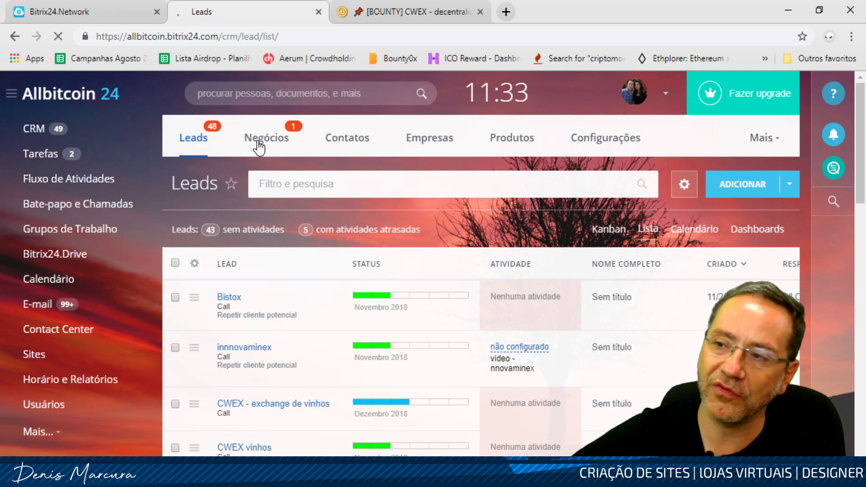
pyautogui.click(266, 138)
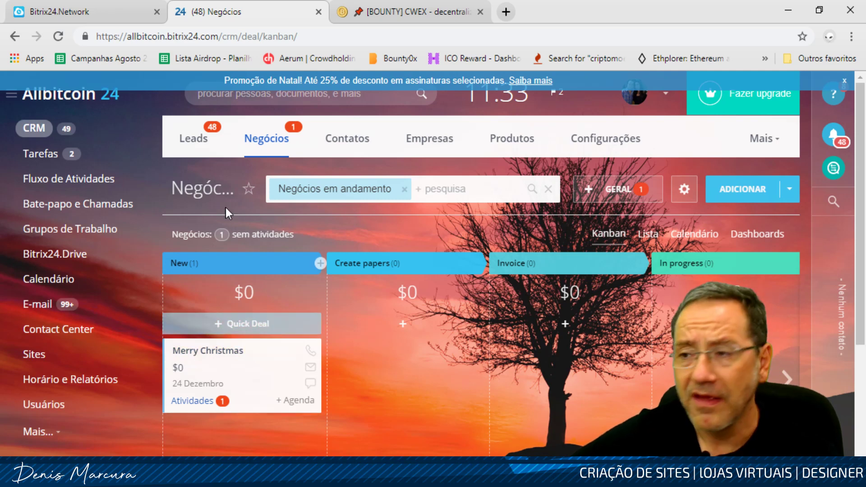
pyautogui.moveTo(221, 357); pyautogui.dragTo(201, 258)
# Return to the leads list and examine the status and activity of each lead
pyautogui.click(203, 140)
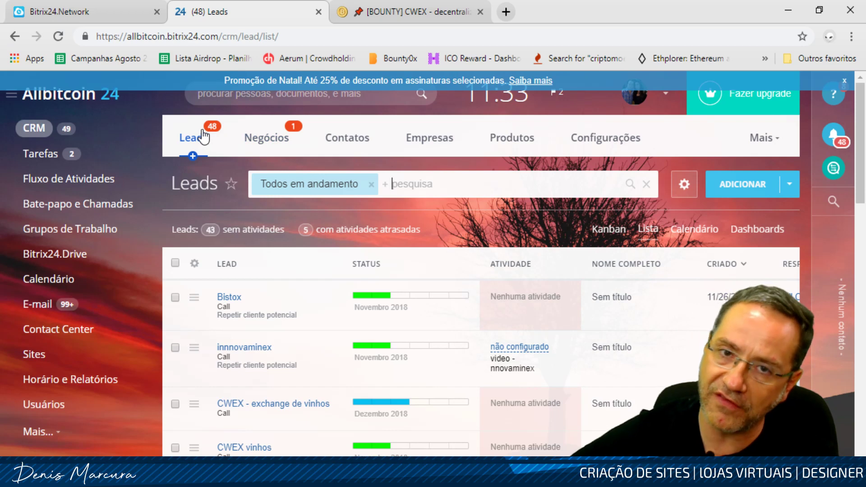
pyautogui.scroll(-3, 377, 282)
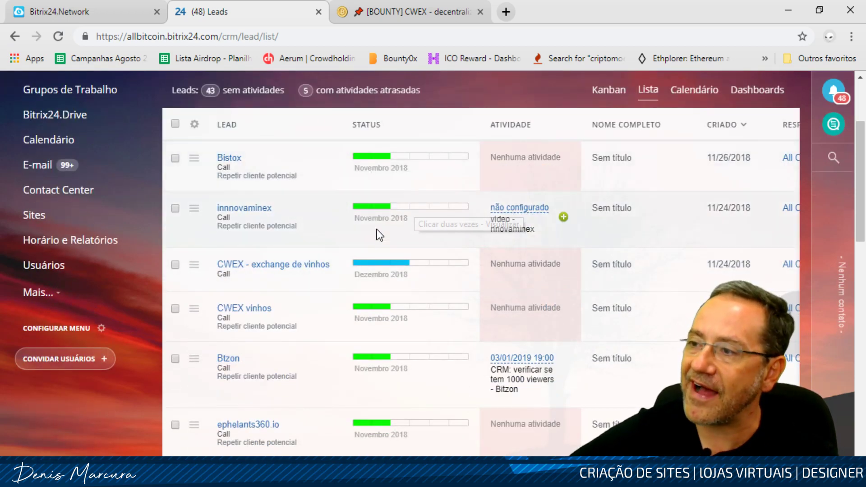
pyautogui.scroll(-20, 400, 311)
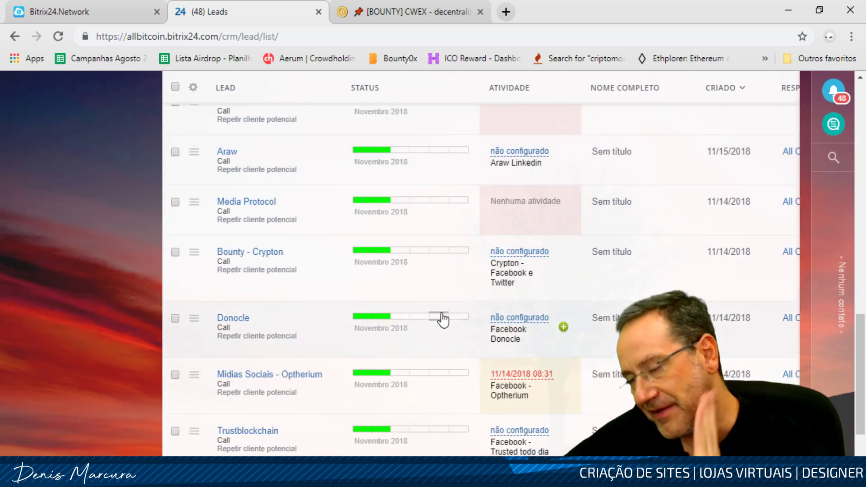
pyautogui.scroll(14, 448, 310)
pyautogui.scroll(10, 388, 303)
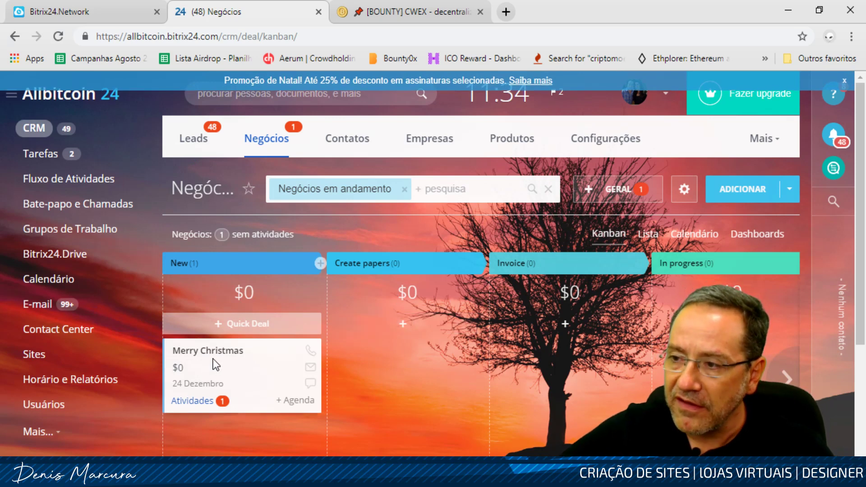
# Check the activities of the "Merry Christmas" card in the Negócios kanban and open the deal to review its fields
pyautogui.keyDown('ctrl'); pyautogui.click(244, 376); pyautogui.keyUp('ctrl')
pyautogui.keyDown('ctrl'); pyautogui.click(246, 373); pyautogui.keyUp('ctrl')
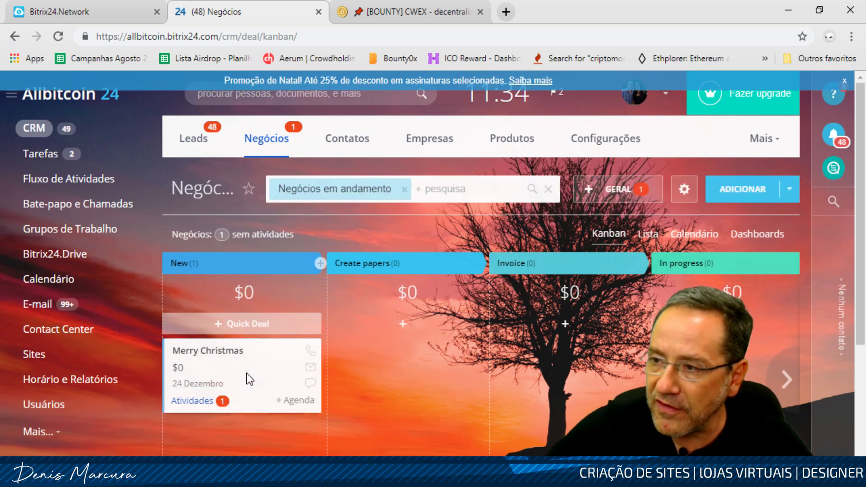
pyautogui.click(191, 402)
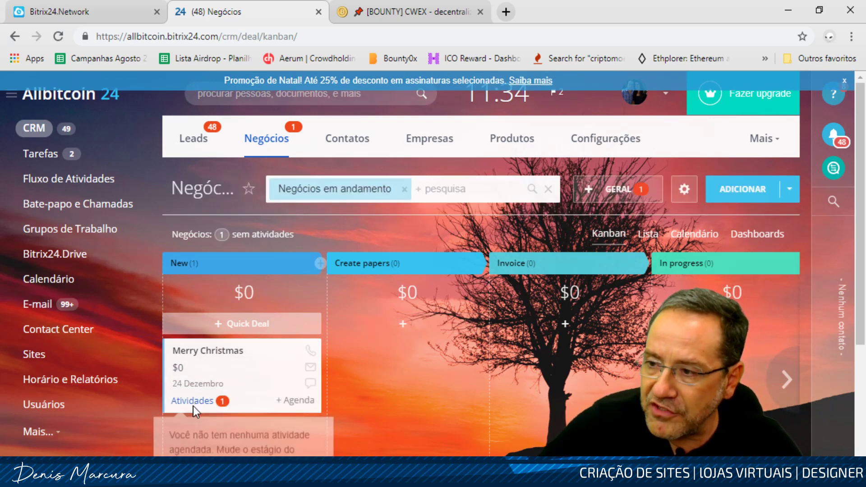
pyautogui.click(204, 349)
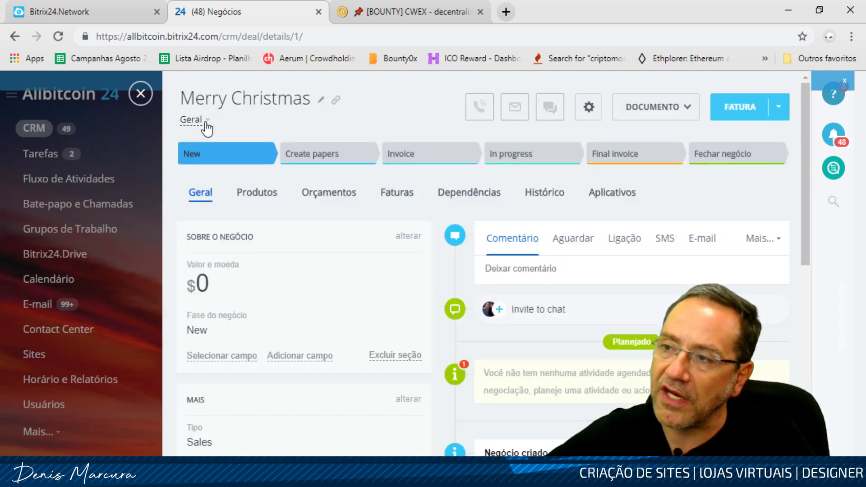
pyautogui.scroll(-10, 415, 238)
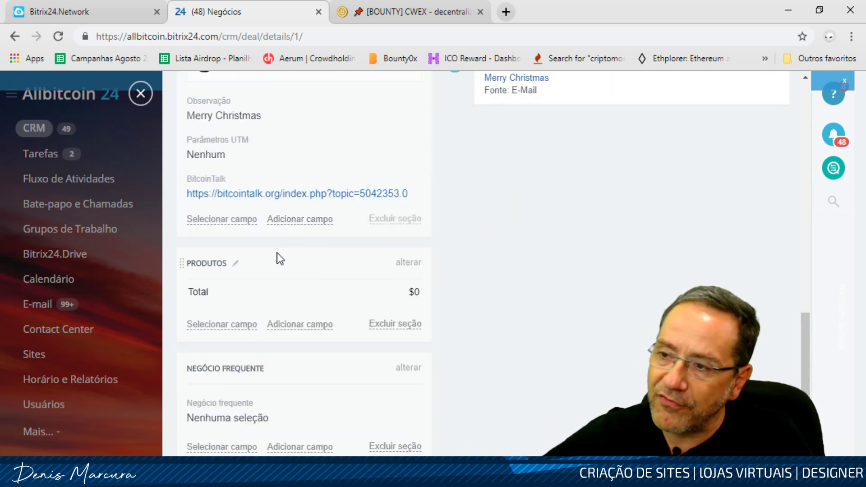
pyautogui.scroll(10, 281, 248)
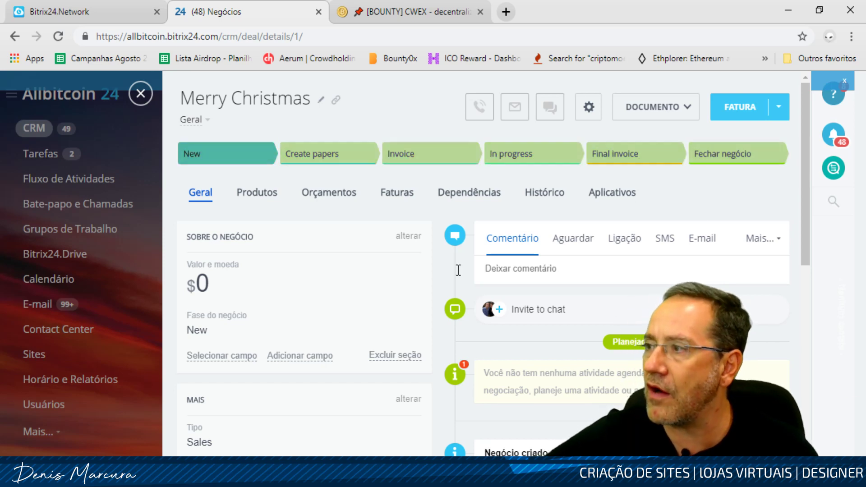
# Examine the document templates and the Fatura and Orçamento creation options available for the "Merry Christmas" deal
pyautogui.click(662, 111)
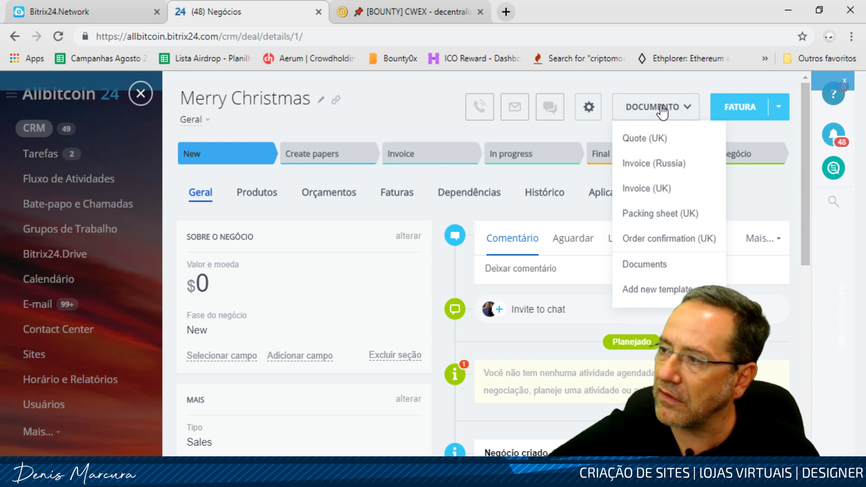
pyautogui.click(662, 111)
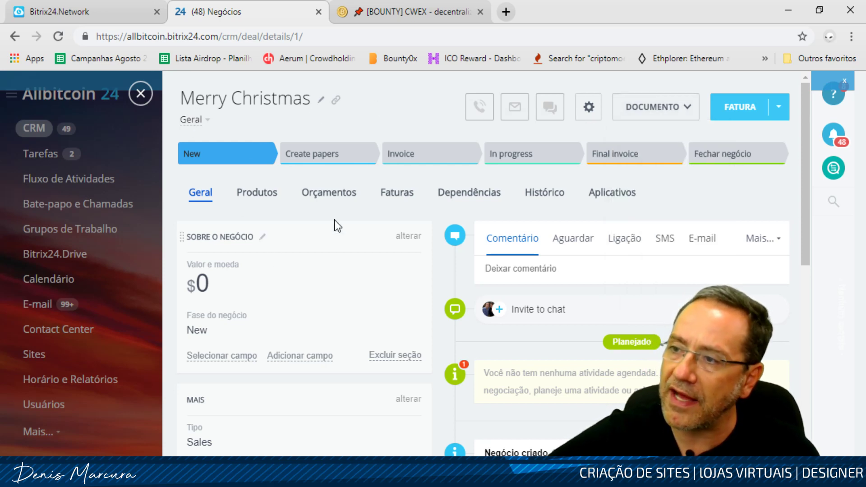
pyautogui.scroll(-5, 549, 240)
pyautogui.scroll(5, 716, 188)
pyautogui.click(777, 111)
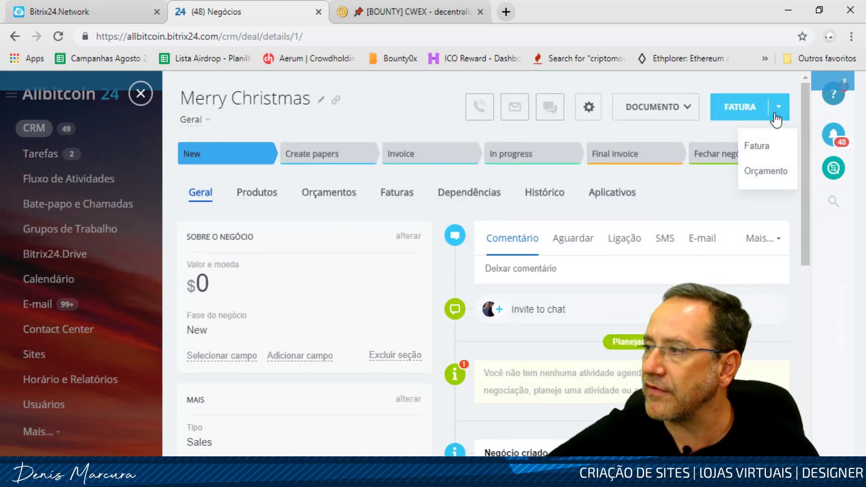
# Examine the deal's activity history, additional information, BitcoinTalk link, products and recurring deal sections
pyautogui.scroll(-5, 449, 209)
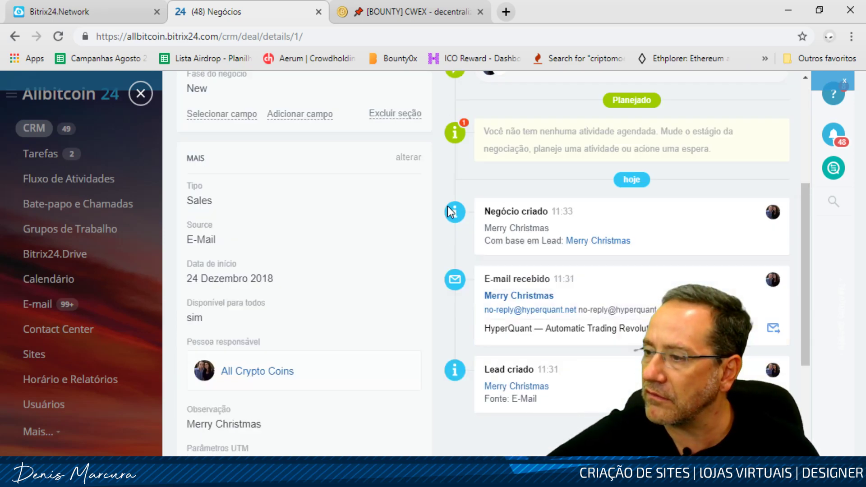
pyautogui.scroll(5, 313, 252)
pyautogui.scroll(-10, 258, 252)
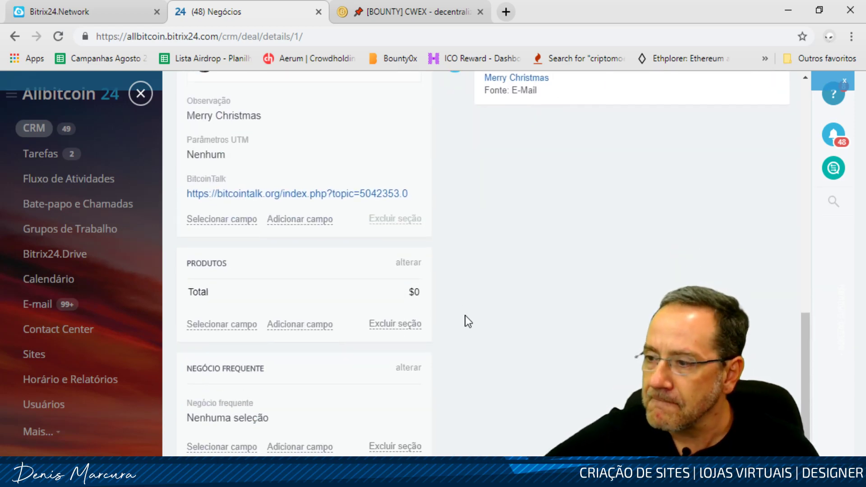
pyautogui.scroll(9, 261, 349)
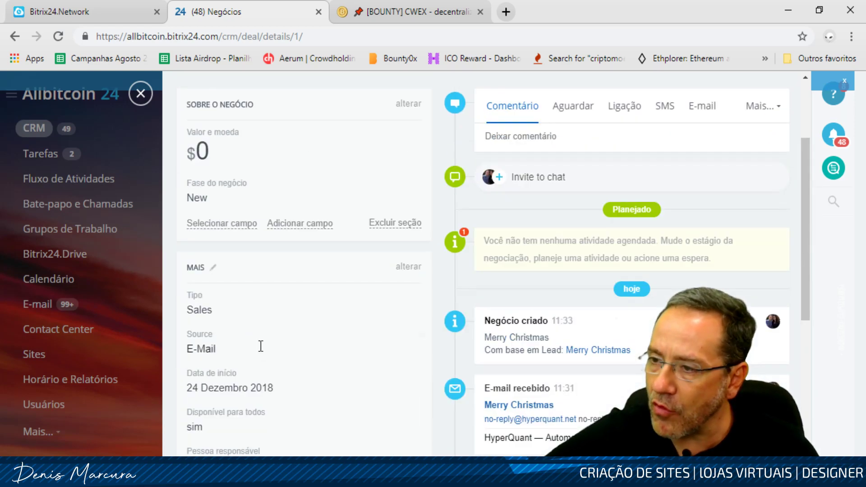
pyautogui.scroll(-5, 255, 347)
pyautogui.scroll(5, 452, 363)
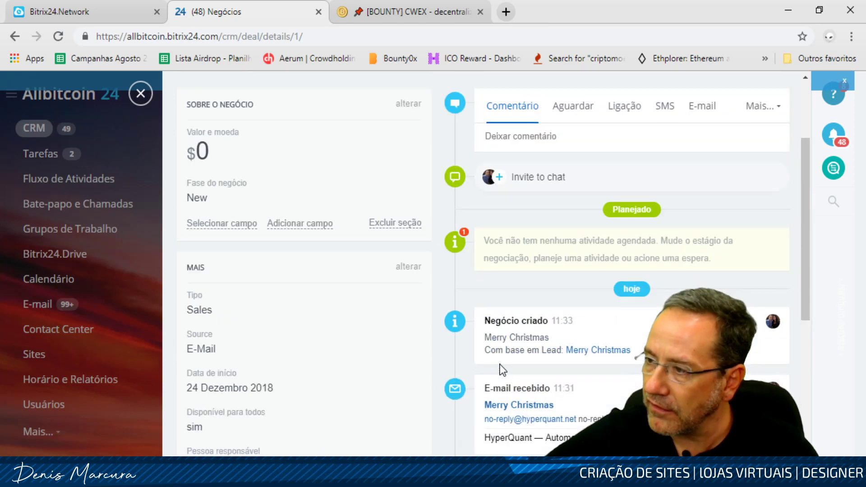
pyautogui.scroll(2, 468, 358)
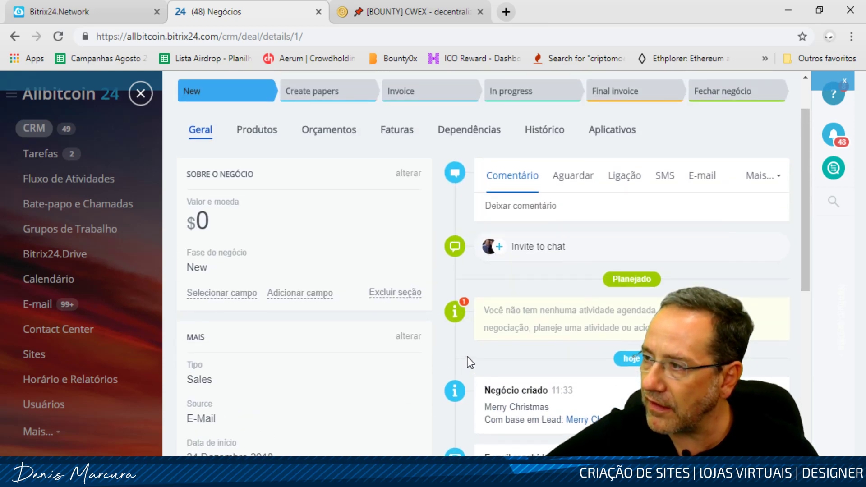
# View the additional activity types offered in the deal's timeline and close the deal to return to the Negócios kanban
pyautogui.click(762, 178)
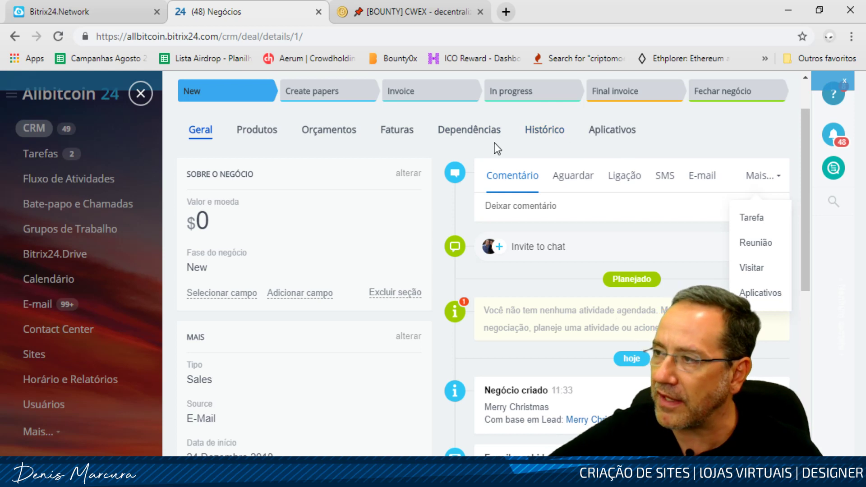
pyautogui.scroll(3, 247, 180)
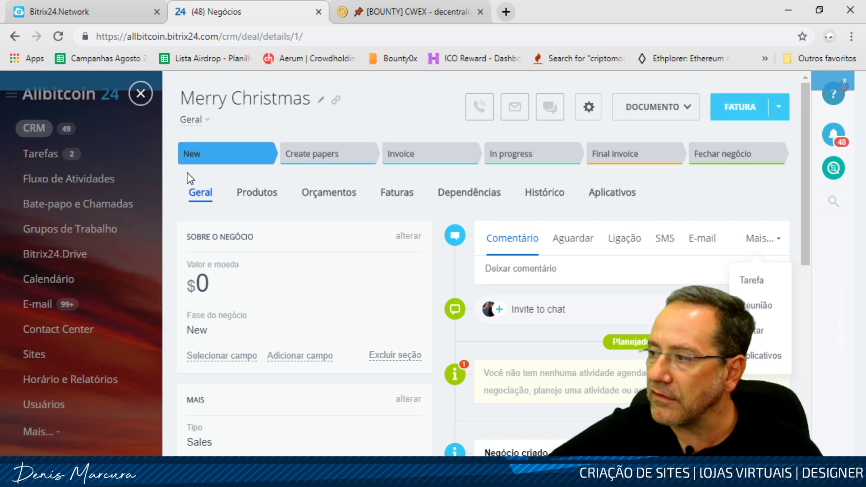
pyautogui.click(151, 95)
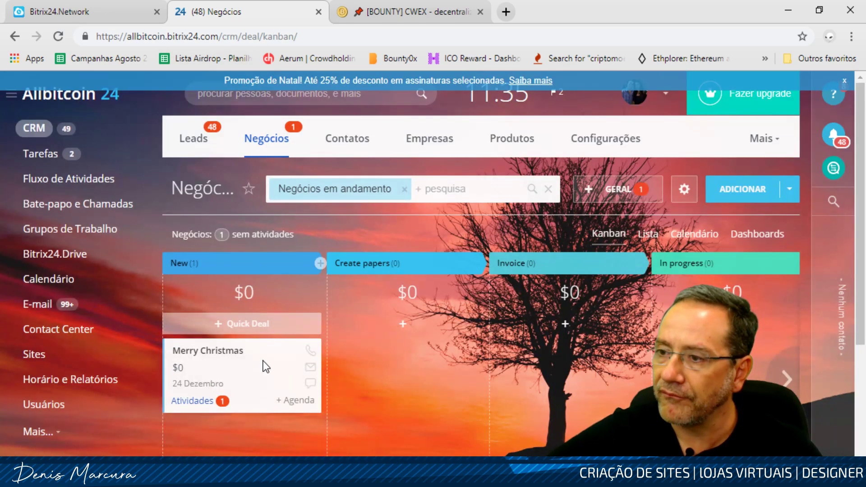
# Switch to the E-mail inbox and save the Shopify message about increasing store traffic to the CRM
pyautogui.scroll(-5, 71, 310)
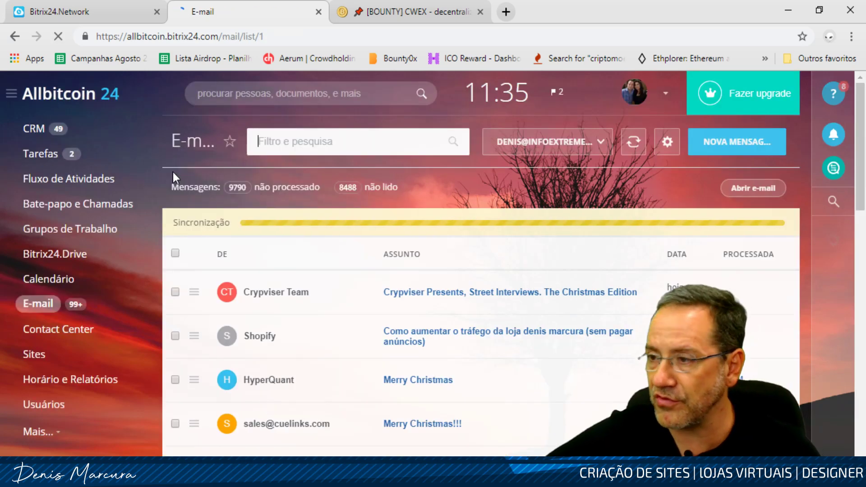
pyautogui.click(195, 341)
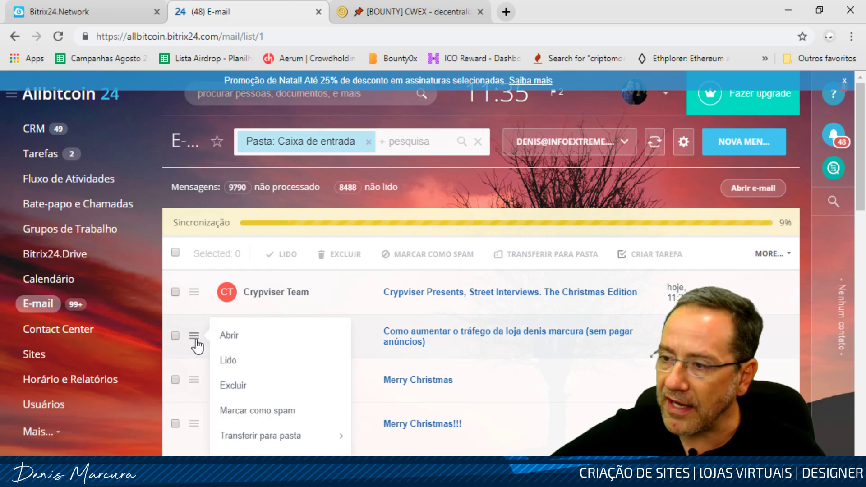
pyautogui.scroll(-3, 242, 338)
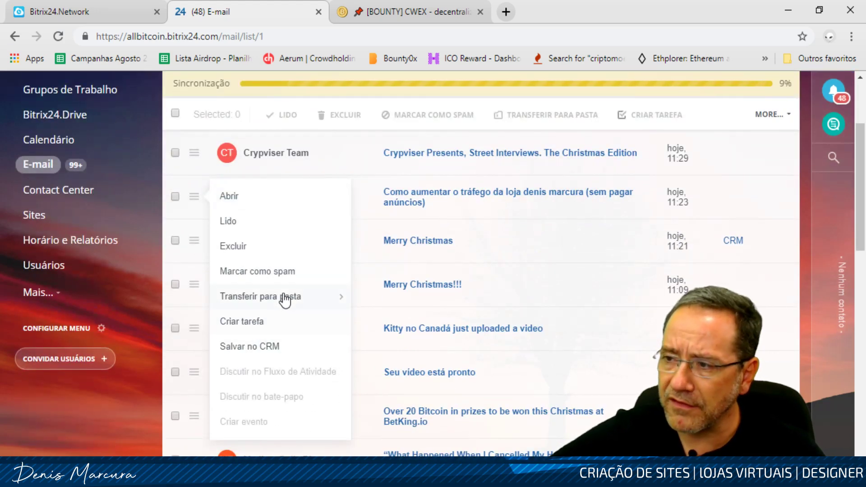
pyautogui.moveTo(284, 300)
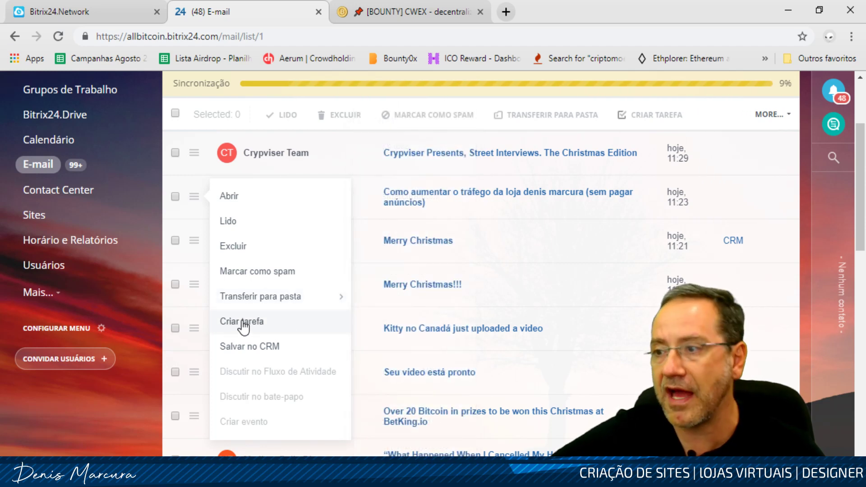
pyautogui.click(254, 348)
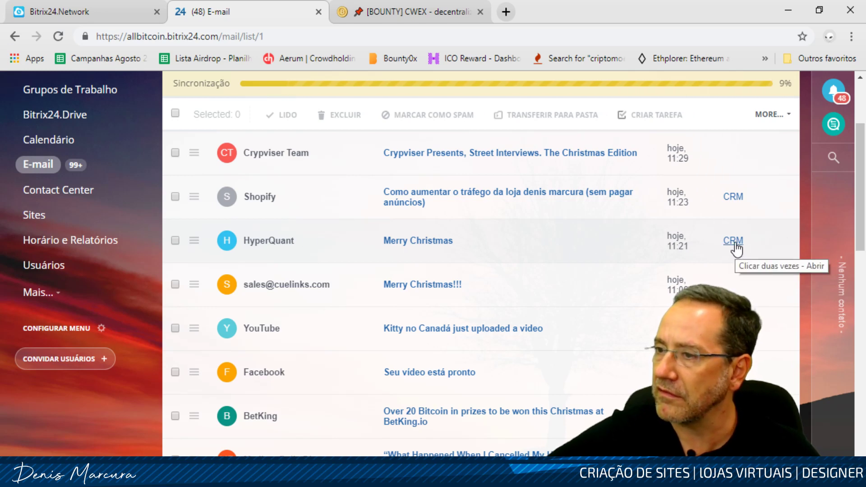
# Open the CRM lead linked to the Shopify message and look over its Informações do Lead fields
pyautogui.doubleClick(736, 200)
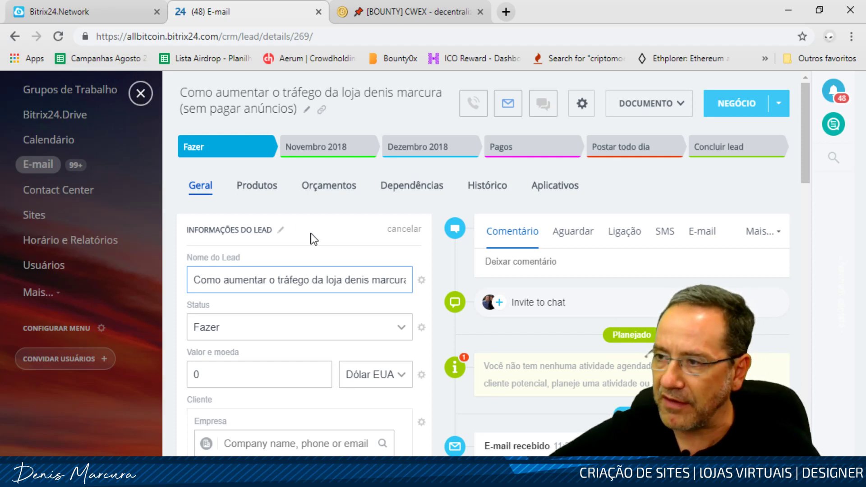
pyautogui.scroll(-2, 307, 322)
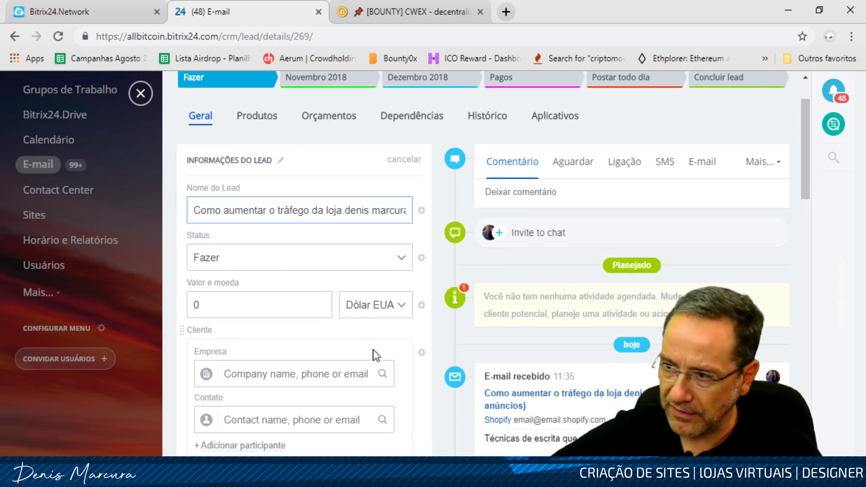
pyautogui.scroll(-2, 343, 316)
pyautogui.scroll(4, 289, 275)
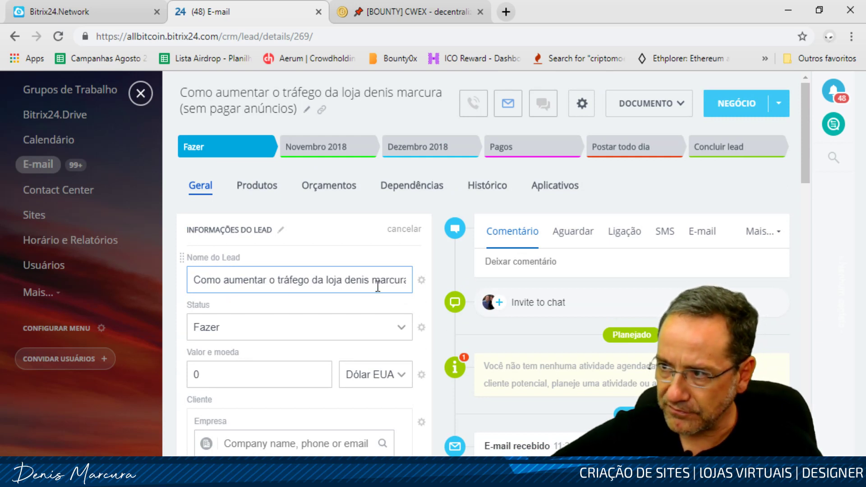
# View the options of the Nome do Lead field and highlight parts of the lead's name
pyautogui.click(421, 281)
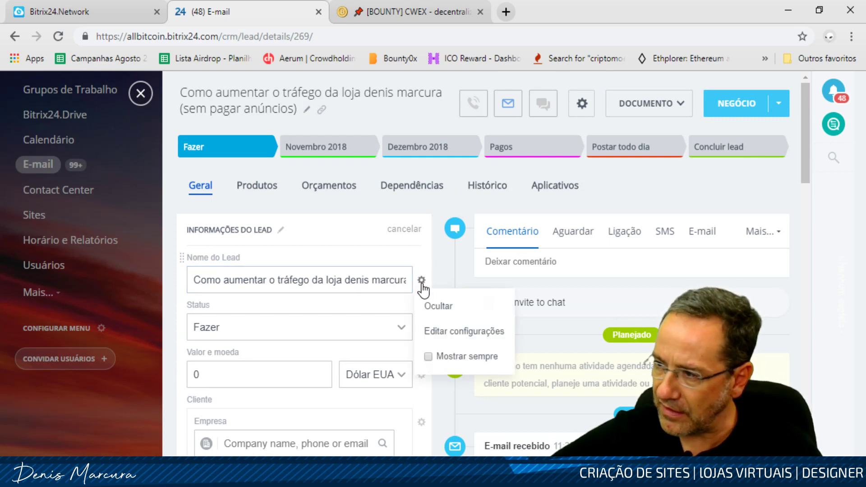
pyautogui.click(255, 281)
pyautogui.moveTo(198, 273); pyautogui.dragTo(336, 283)
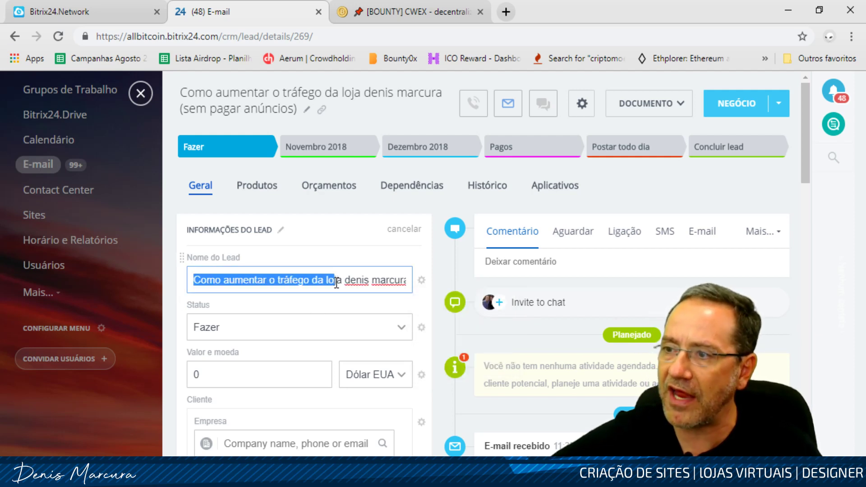
pyautogui.moveTo(250, 276); pyautogui.dragTo(334, 280)
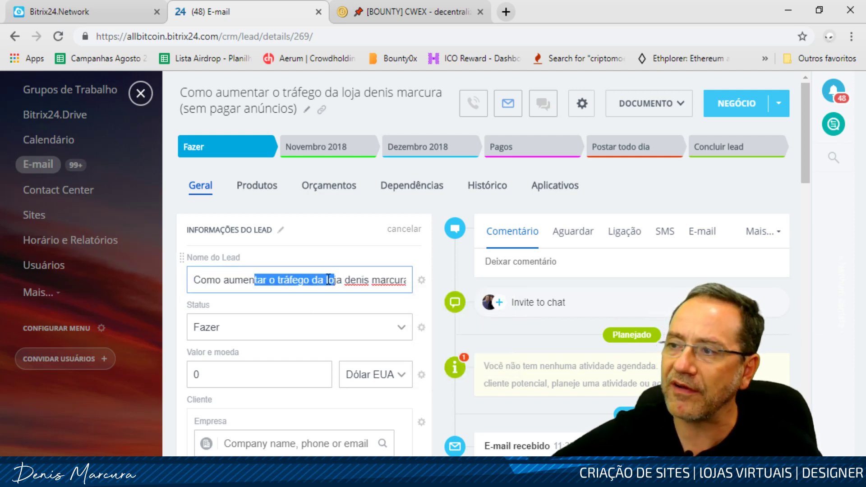
pyautogui.click(289, 277)
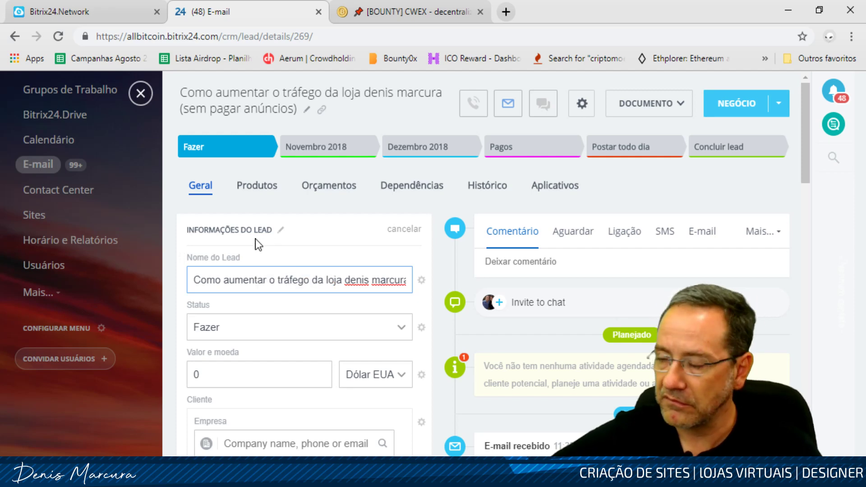
# Examine the lead's status, value, client and name fields and its e-mail and creation history
pyautogui.scroll(-2, 289, 256)
pyautogui.scroll(-4, 299, 255)
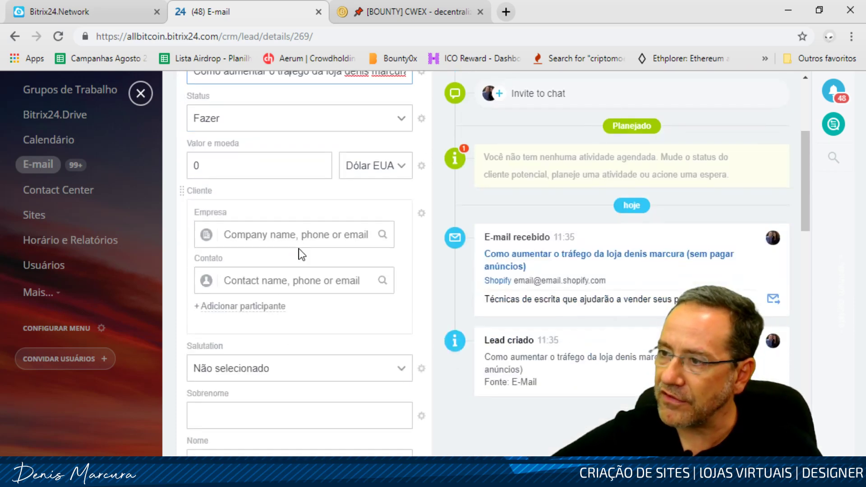
pyautogui.scroll(-2, 347, 266)
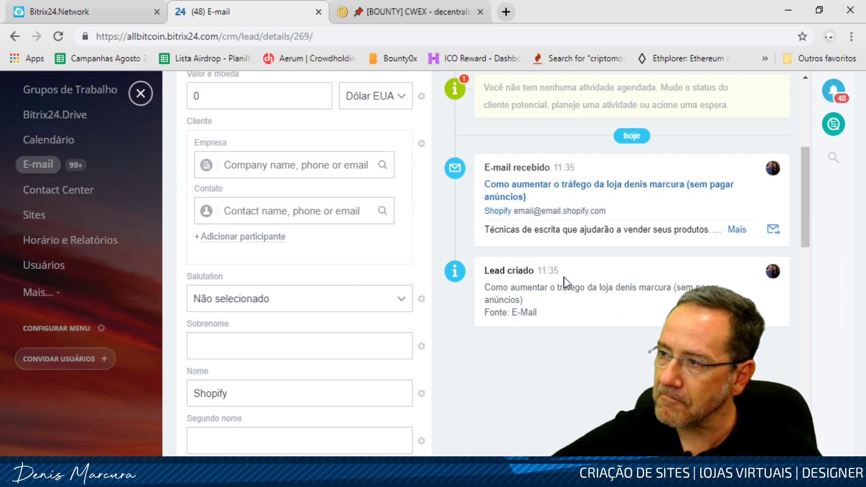
pyautogui.scroll(-3, 559, 272)
pyautogui.scroll(10, 257, 285)
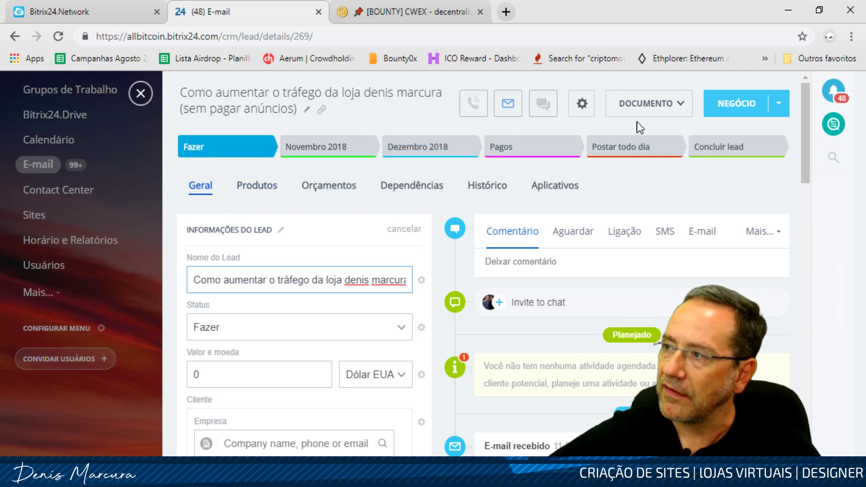
# View the lead's conversion options, check the companies offered for linking from the existing list, and cancel the selection
pyautogui.click(779, 108)
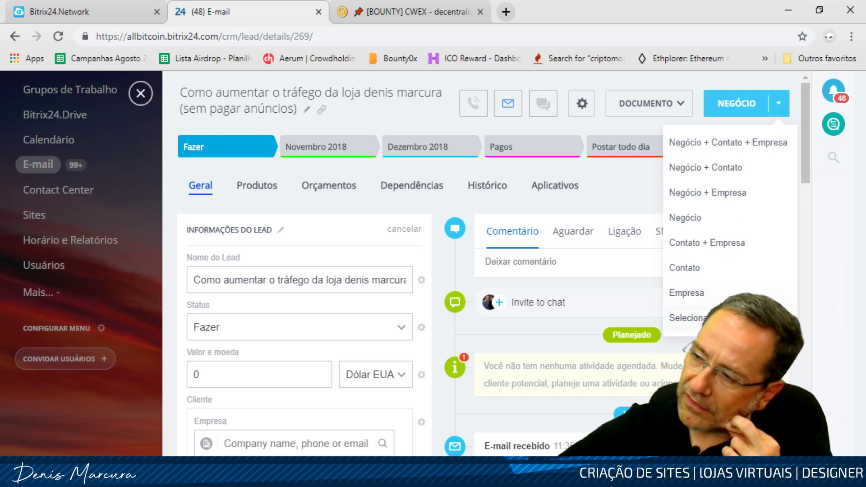
pyautogui.click(690, 317)
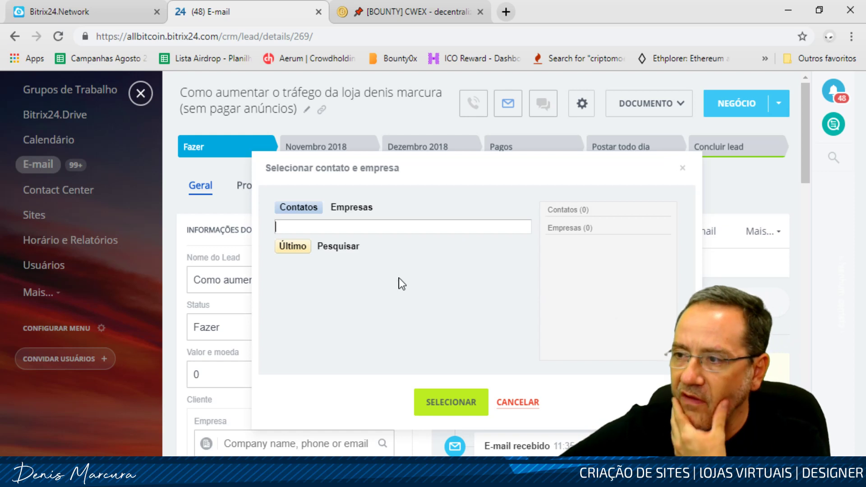
pyautogui.click(356, 208)
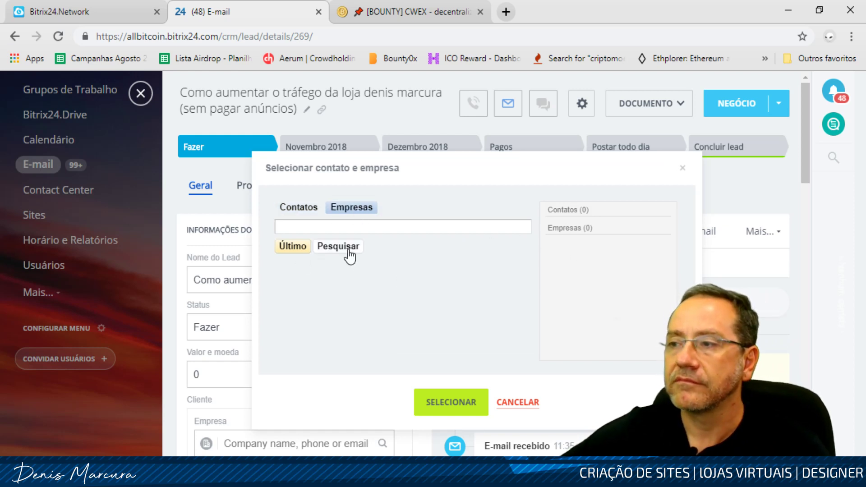
pyautogui.click(355, 226)
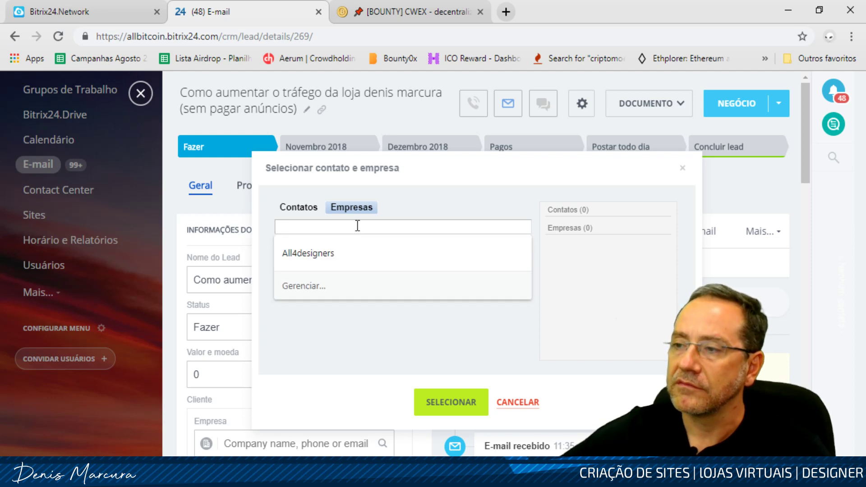
pyautogui.click(340, 306)
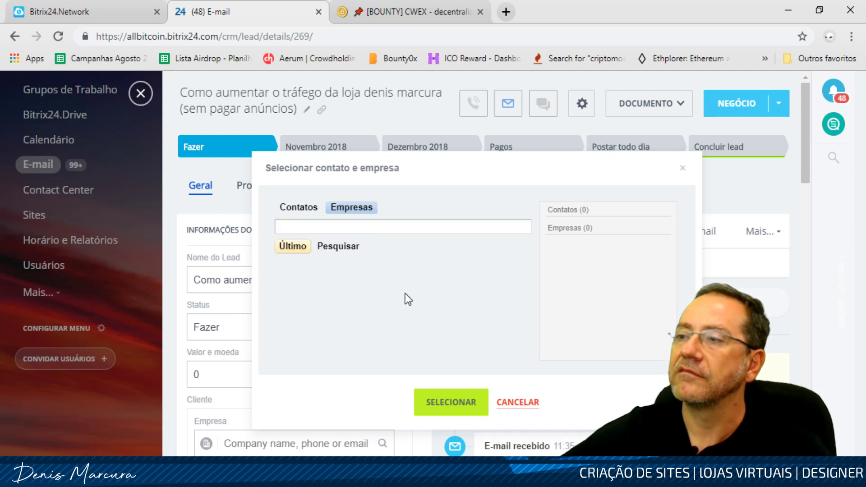
pyautogui.click(683, 168)
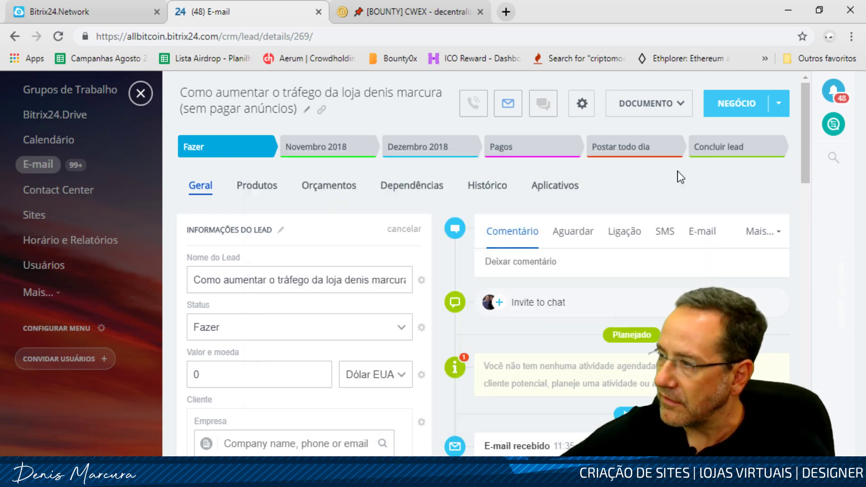
# Look through the lead's details and timeline again, close it, and reopen it from the Shopify message
pyautogui.scroll(-12, 680, 245)
pyautogui.scroll(7, 666, 270)
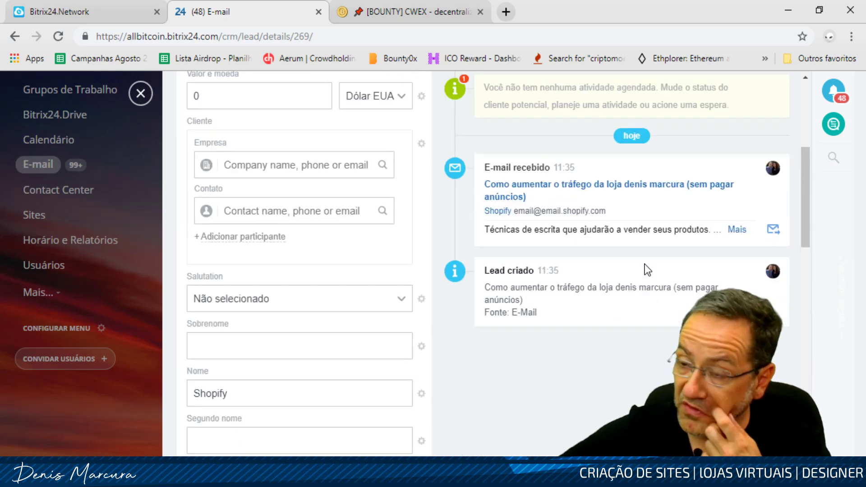
pyautogui.scroll(6, 443, 255)
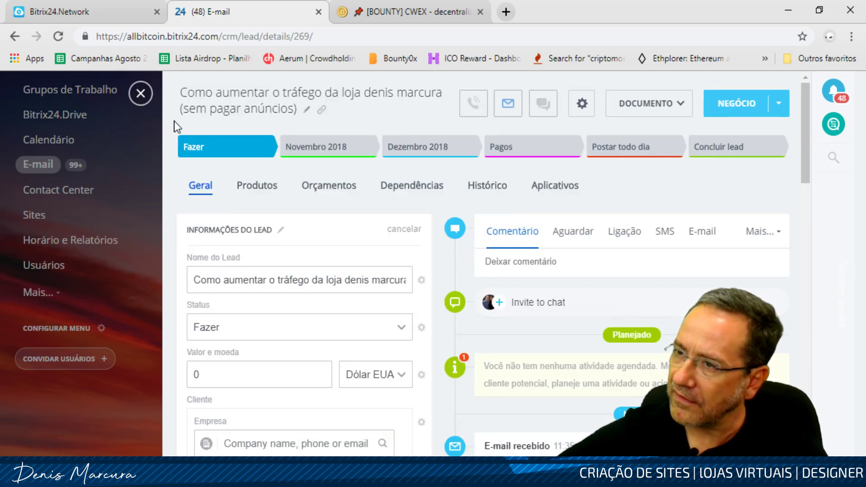
pyautogui.click(141, 93)
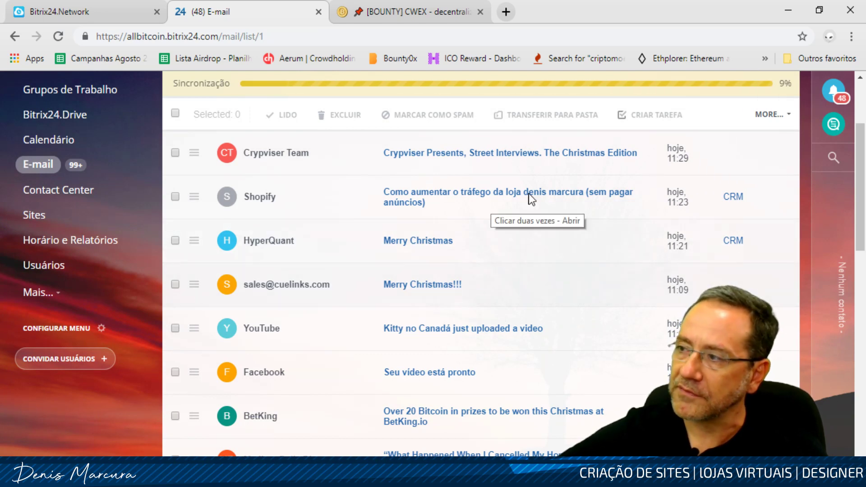
pyautogui.click(732, 196)
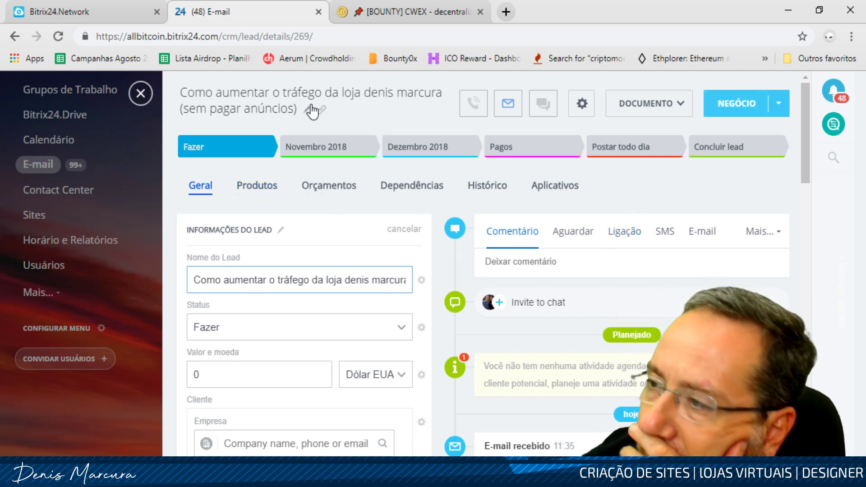
# Try to move the lead to the Pagos stage
pyautogui.click(511, 153)
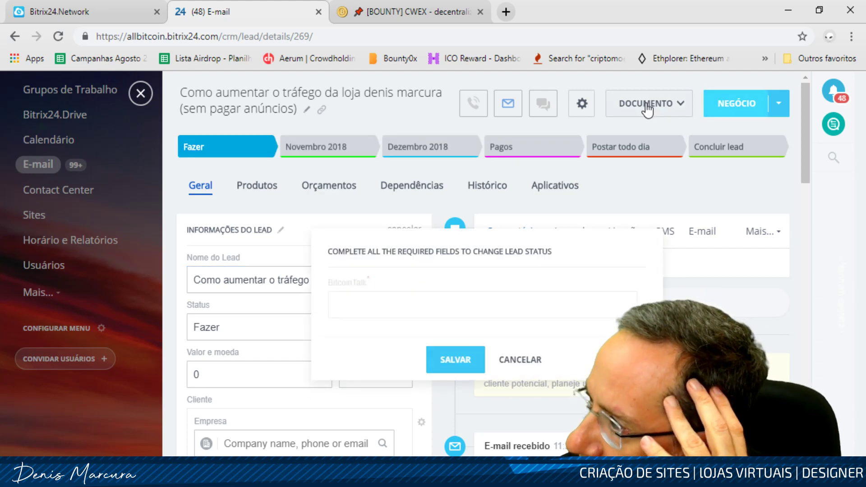
pyautogui.click(664, 106)
pyautogui.click(514, 359)
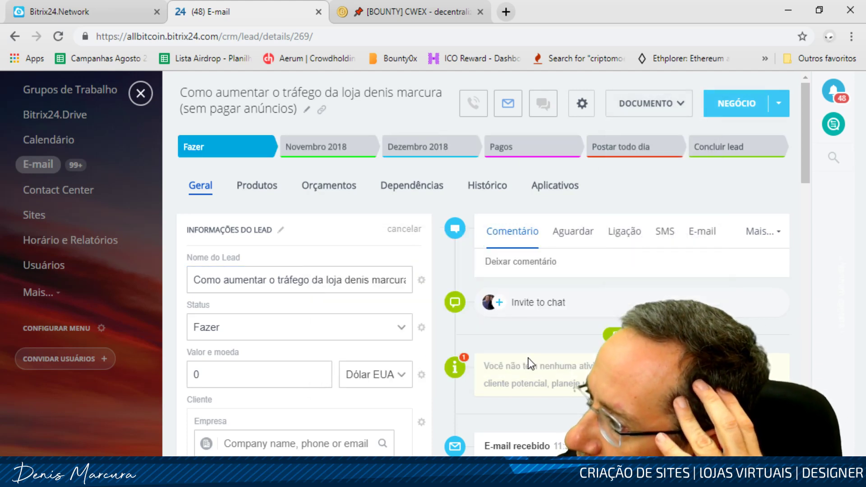
# View the document templates available for the Shopify lead and close the list
pyautogui.click(678, 102)
pyautogui.click(682, 102)
pyautogui.click(683, 101)
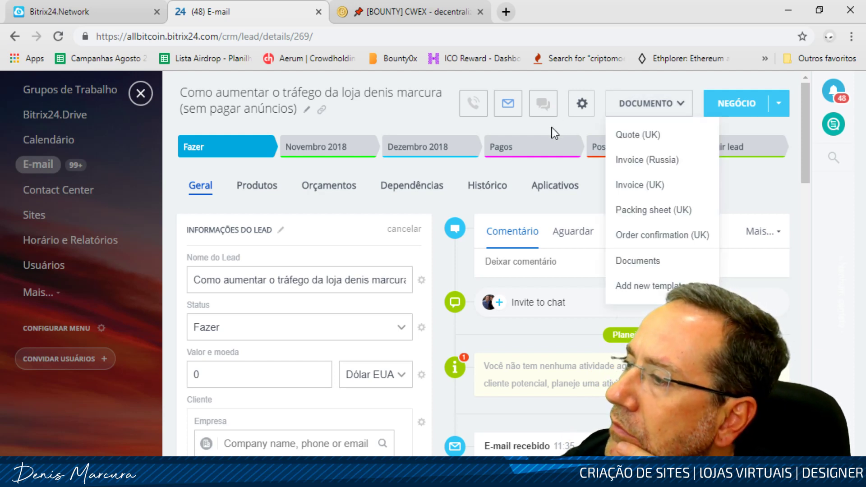
pyautogui.click(511, 126)
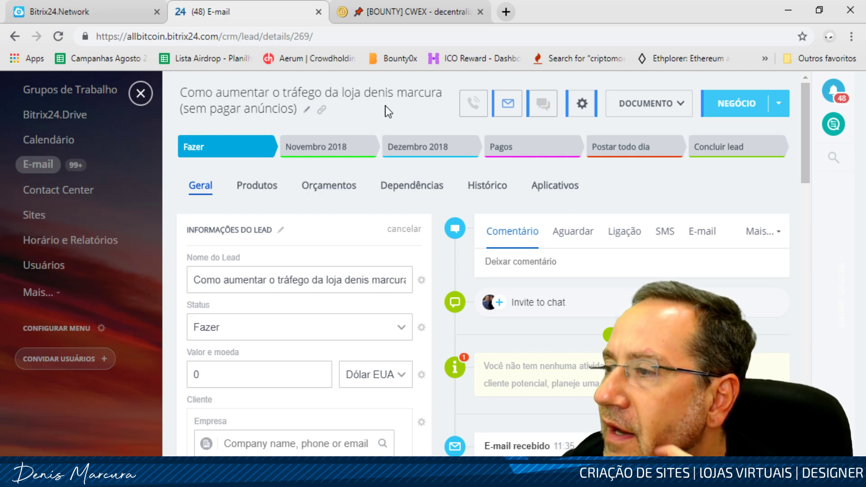
# Try to convert the lead using the Negócio + Contato + Empresa option
pyautogui.click(780, 111)
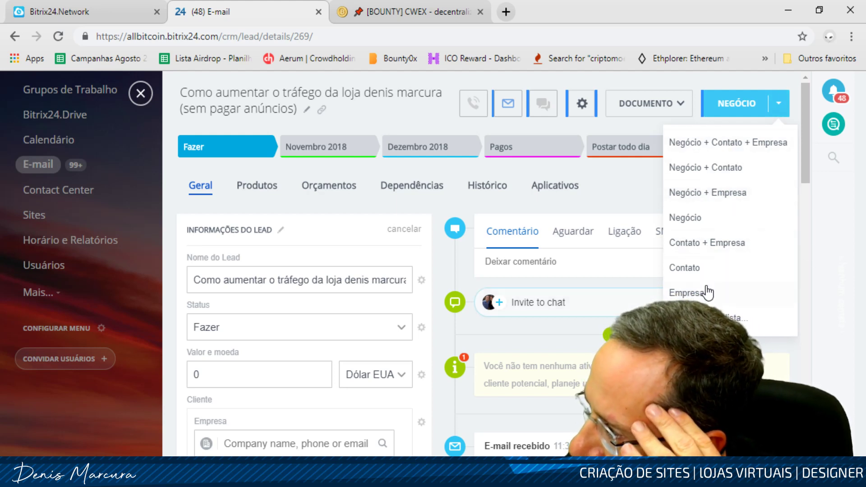
pyautogui.click(712, 144)
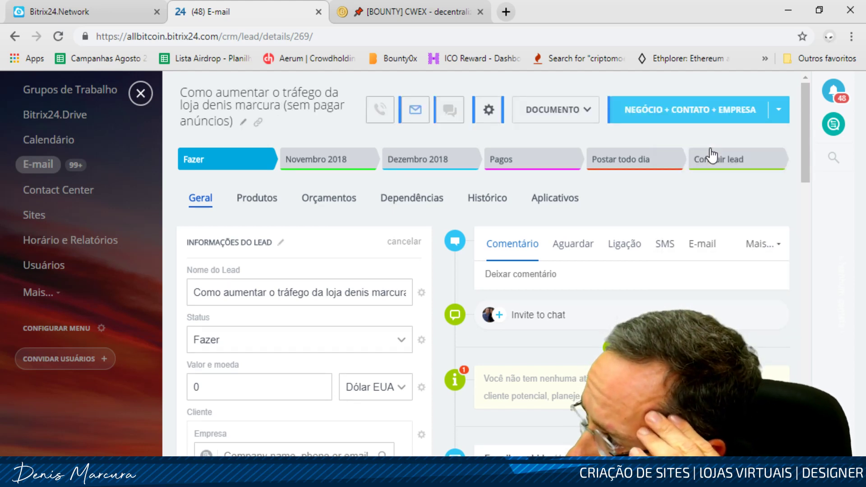
pyautogui.click(712, 157)
pyautogui.click(525, 366)
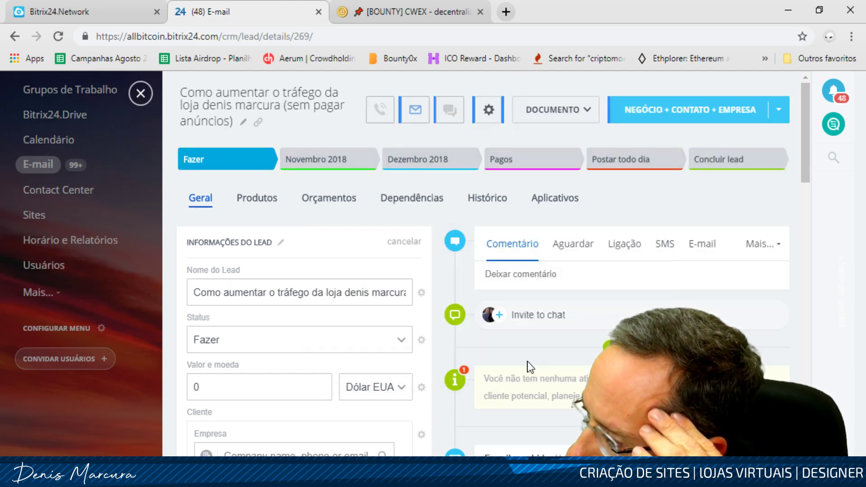
# Examine the lead's contact fields, the required BitcoinTalk field and the additional information section
pyautogui.scroll(-15, 481, 231)
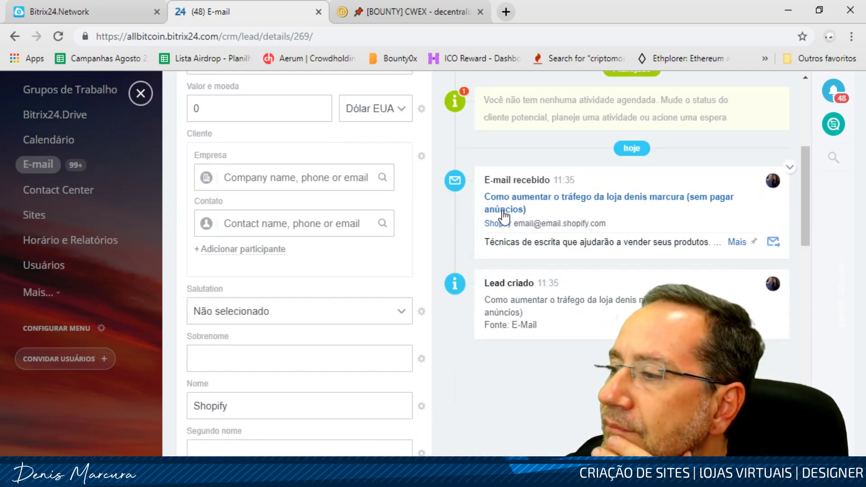
pyautogui.scroll(-3, 258, 160)
pyautogui.scroll(3, 257, 185)
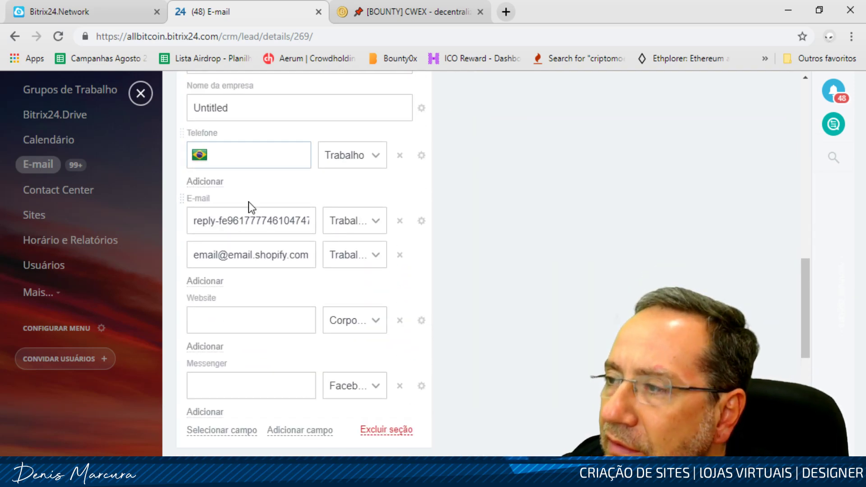
pyautogui.scroll(-7, 270, 296)
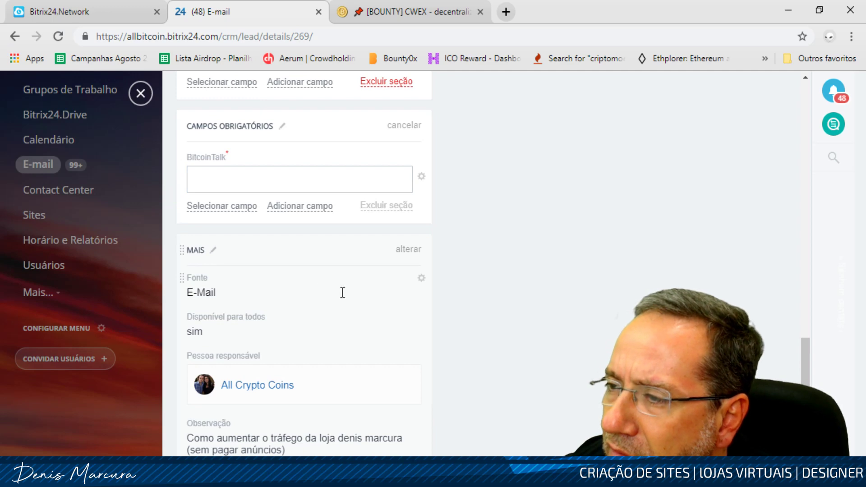
# Review the remaining fields of the Shopify lead and close it to return to the inbox
pyautogui.scroll(-5, 344, 296)
pyautogui.scroll(2, 568, 181)
pyautogui.scroll(15, 370, 211)
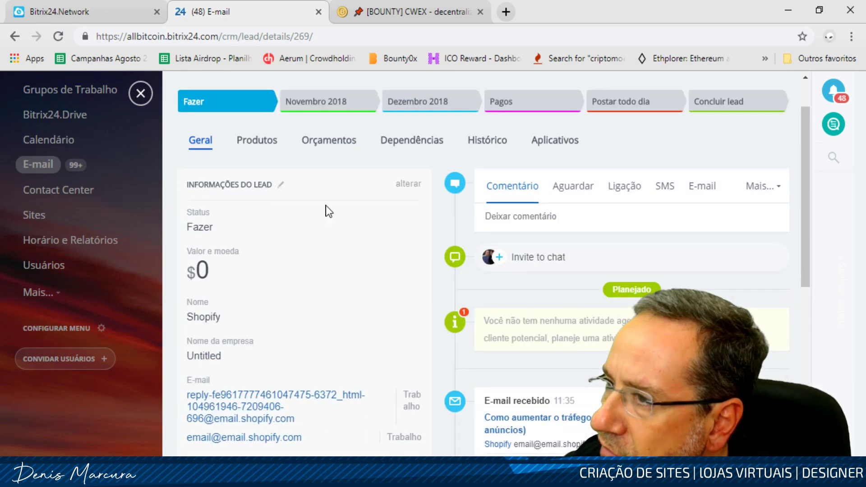
pyautogui.click(140, 93)
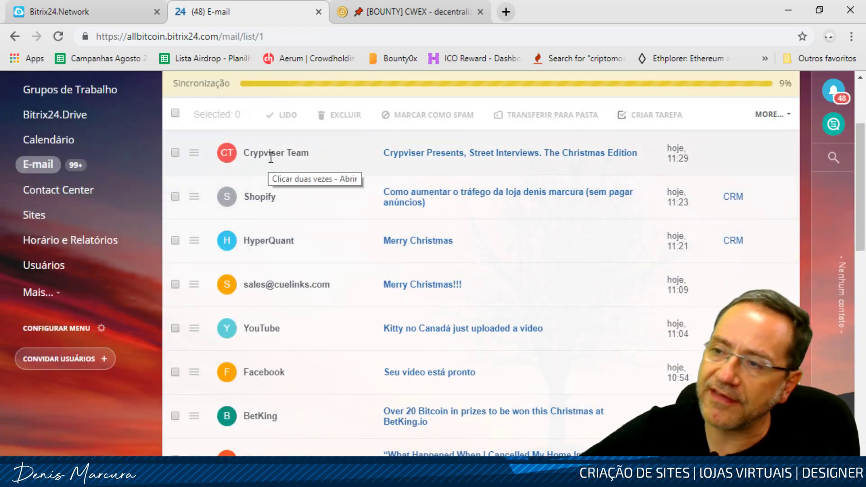
# Start a new task from the inbox message "Crypviser Presents, Street Interviews. The Christmas Edition"
pyautogui.scroll(3, 137, 178)
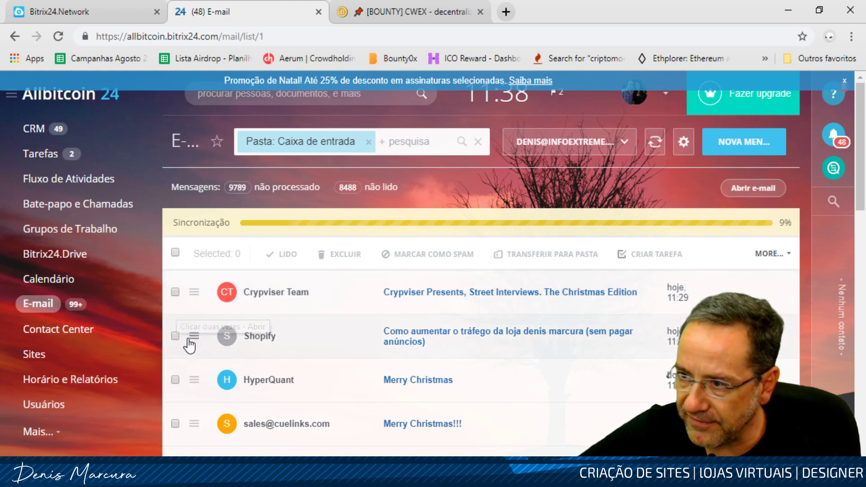
pyautogui.click(194, 292)
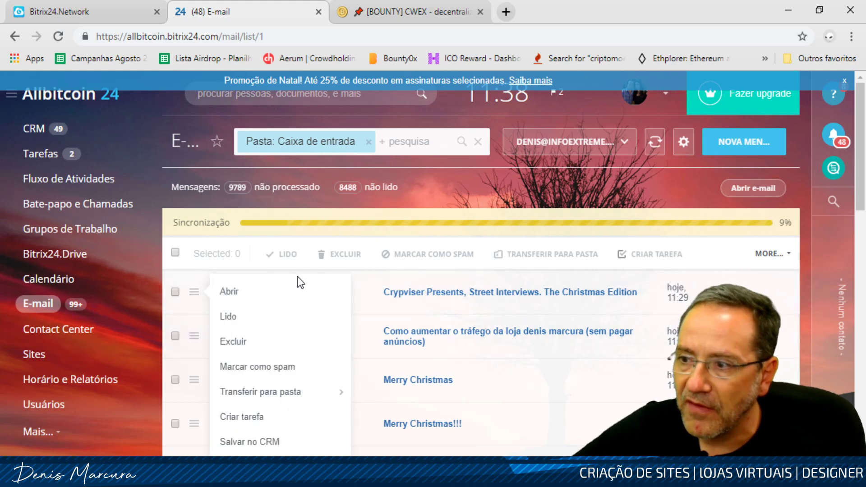
pyautogui.moveTo(303, 394)
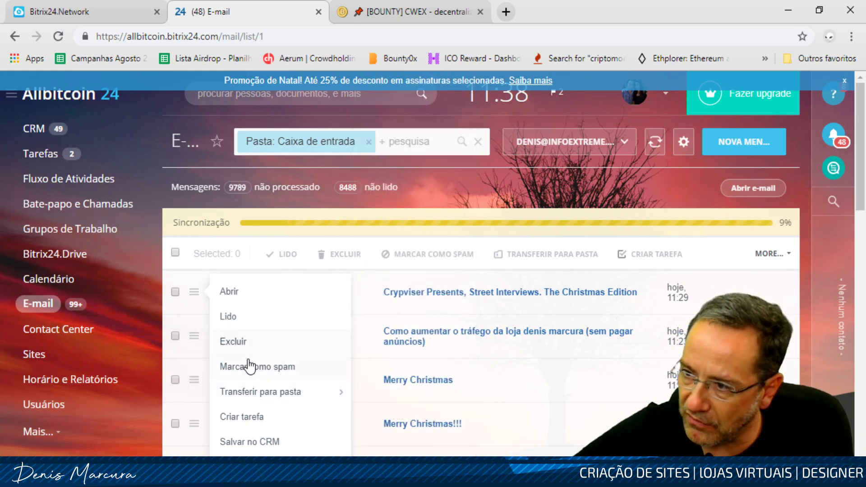
pyautogui.scroll(-3, 216, 396)
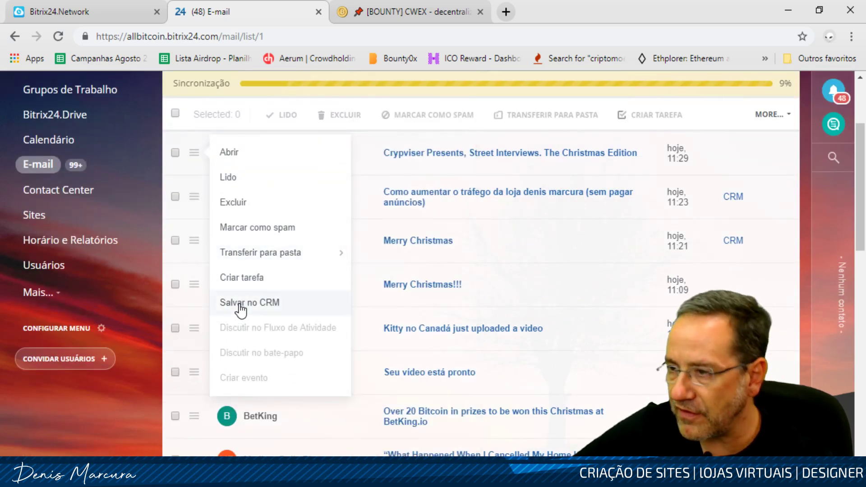
pyautogui.click(248, 280)
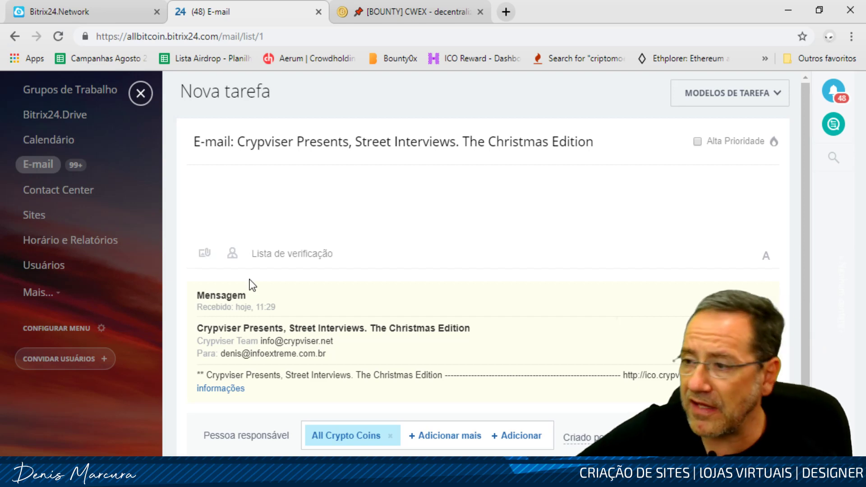
# Review the new task form and expand its additional options
pyautogui.scroll(-3, 388, 244)
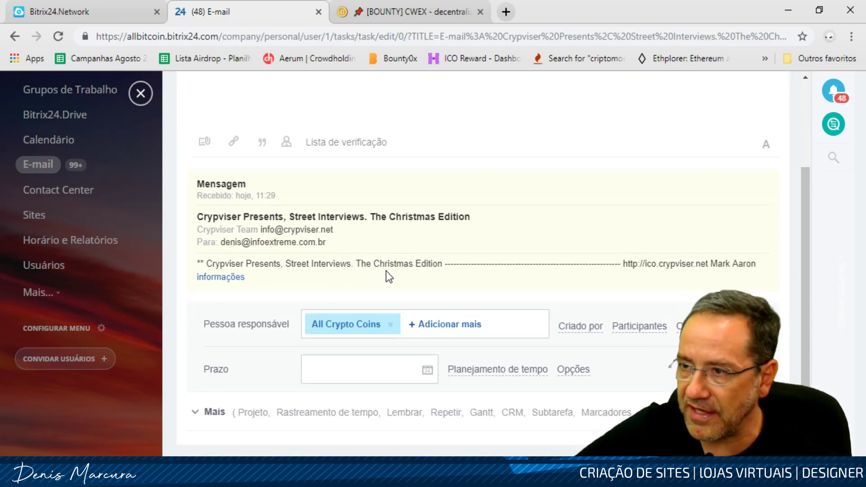
pyautogui.scroll(3, 388, 276)
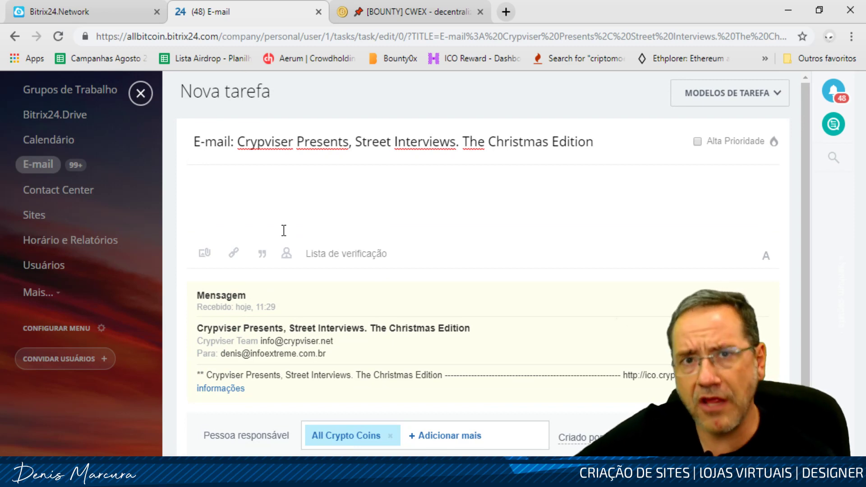
pyautogui.scroll(-3, 640, 244)
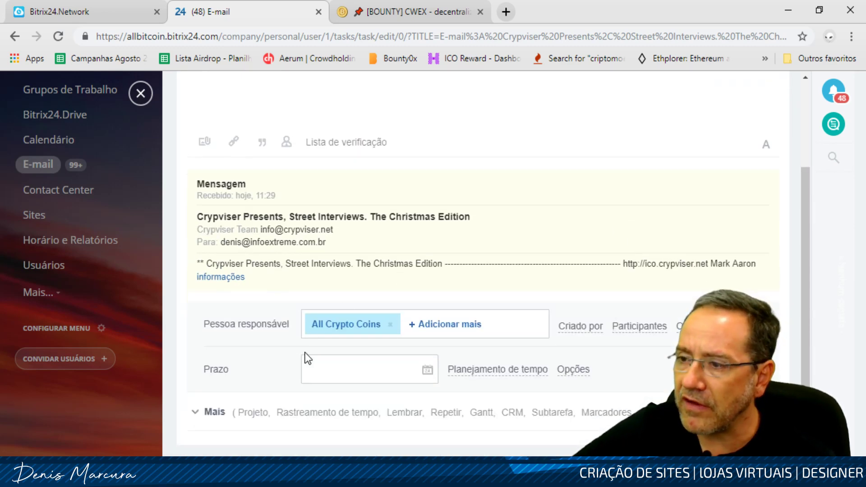
pyautogui.click(204, 411)
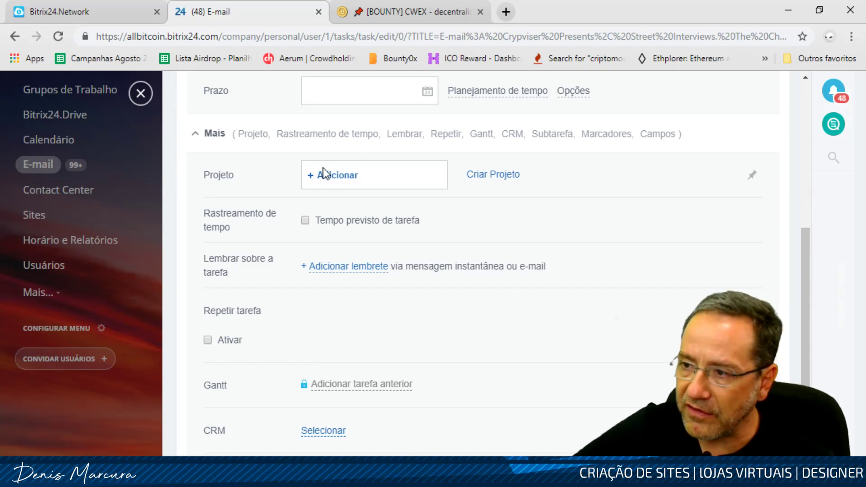
# Link the Bistox and CWEX - exchange de vinhos leads to the task as CRM items and save the task
pyautogui.scroll(-3, 242, 328)
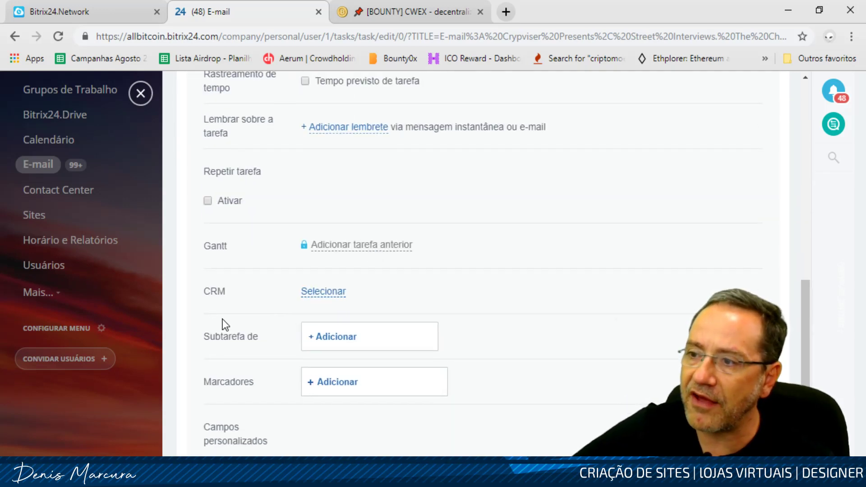
pyautogui.click(311, 299)
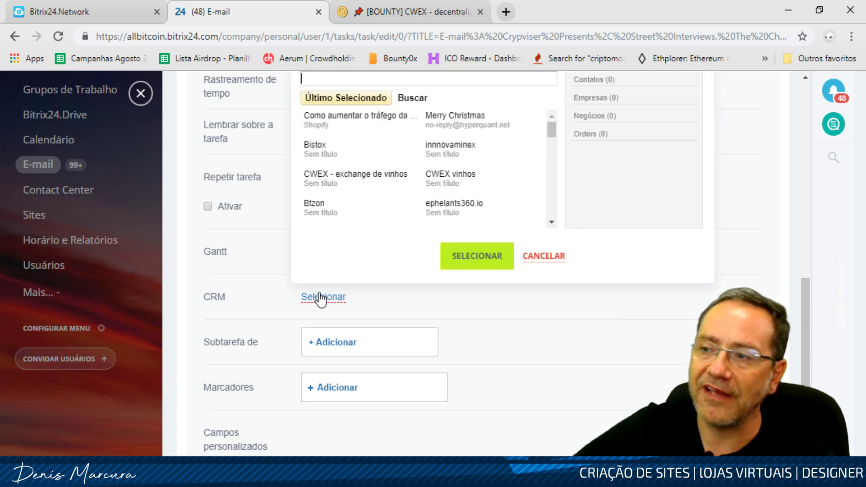
pyautogui.click(312, 156)
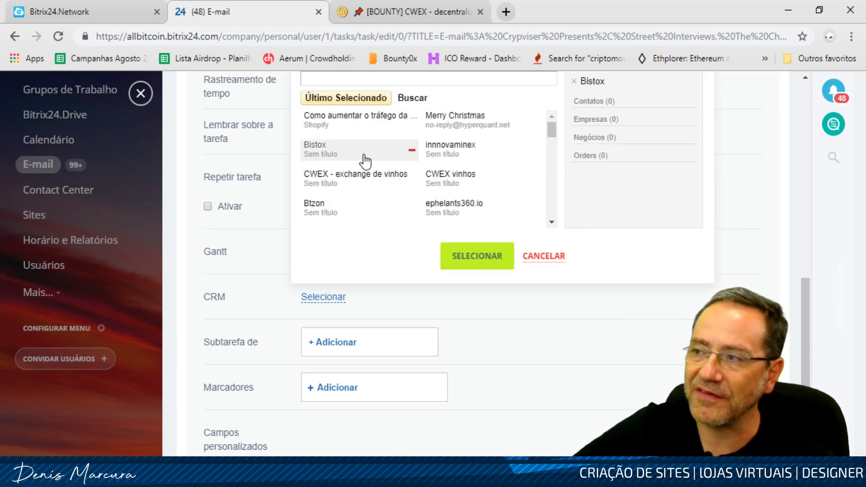
pyautogui.click(350, 180)
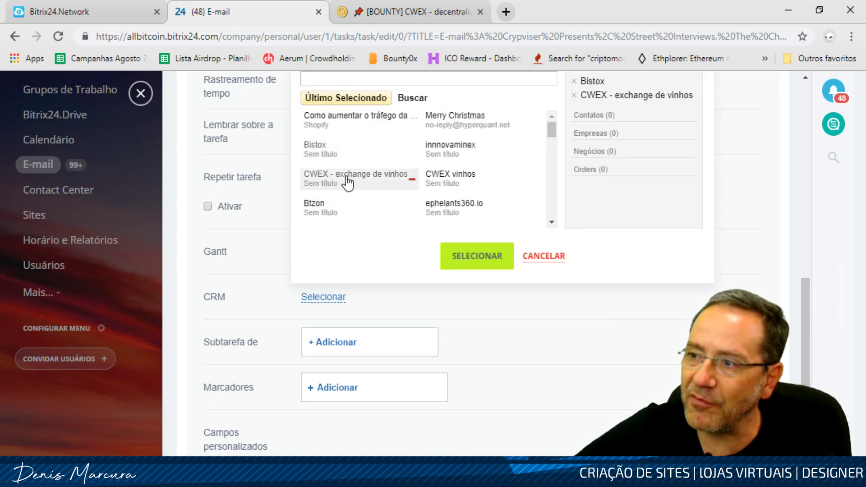
pyautogui.click(472, 267)
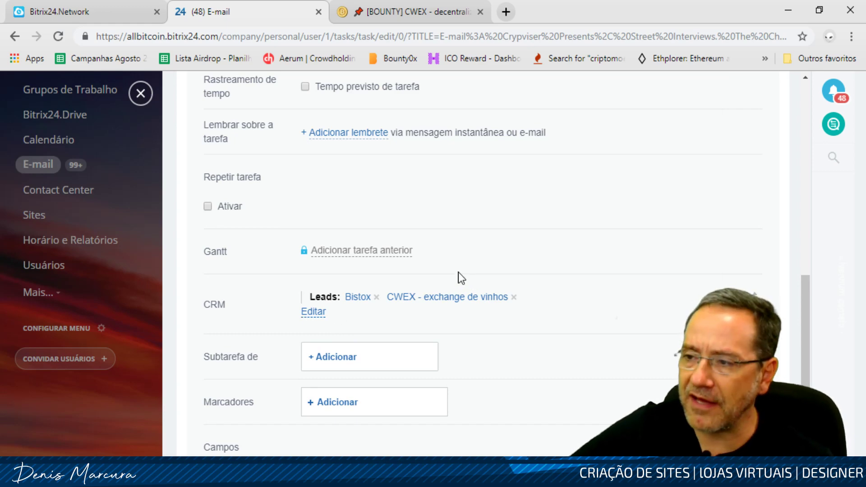
pyautogui.scroll(-4, 467, 283)
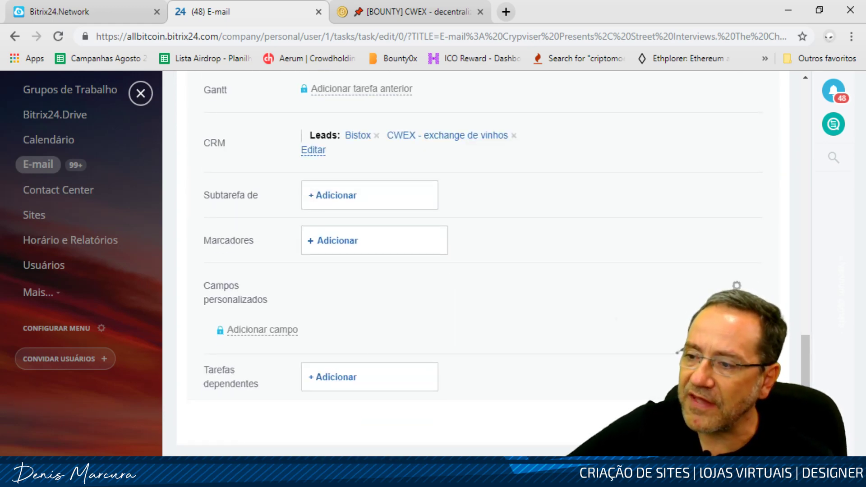
pyautogui.hotkey('ctrl', 'Return')
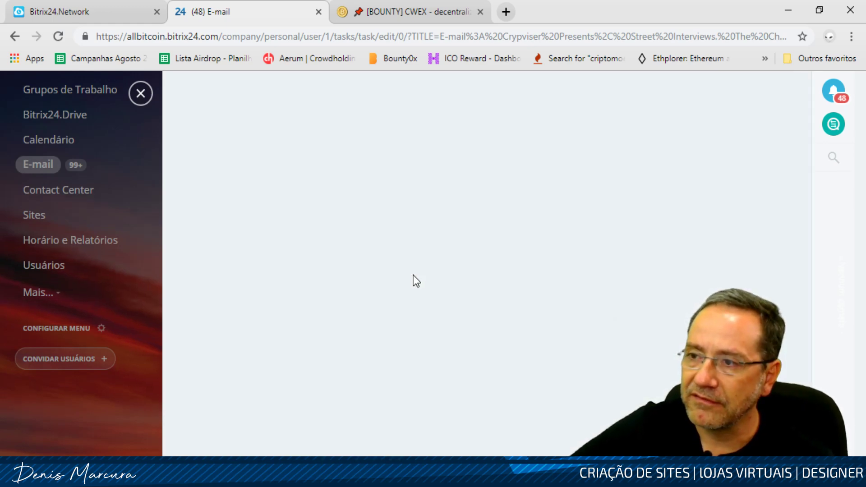
# Open the CWEX - exchange de vinhos lead from the CRM kanban and review its planned task and activity history
pyautogui.scroll(3, 91, 194)
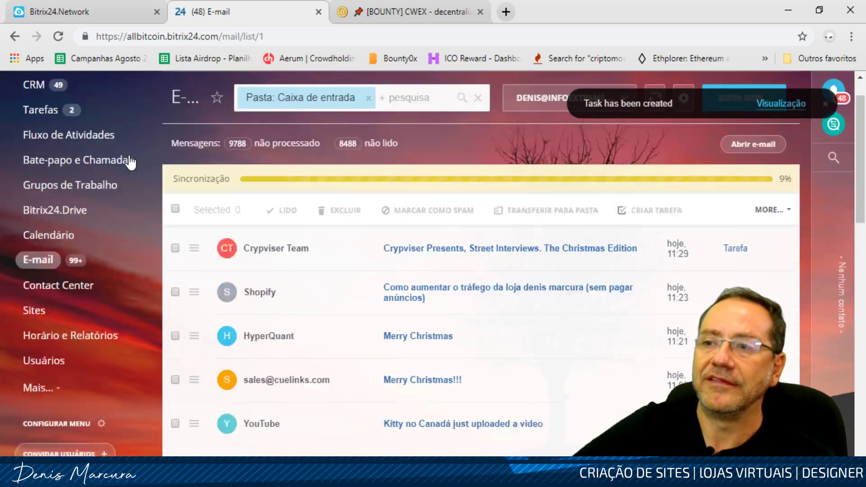
pyautogui.click(44, 129)
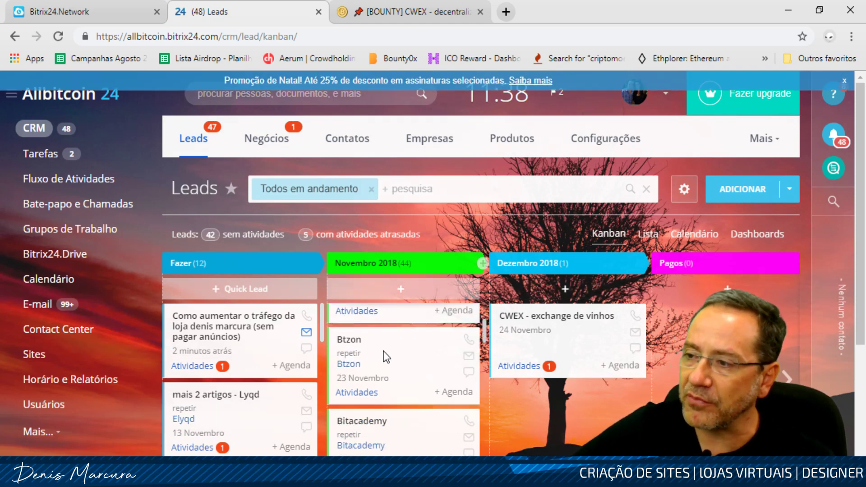
pyautogui.click(536, 317)
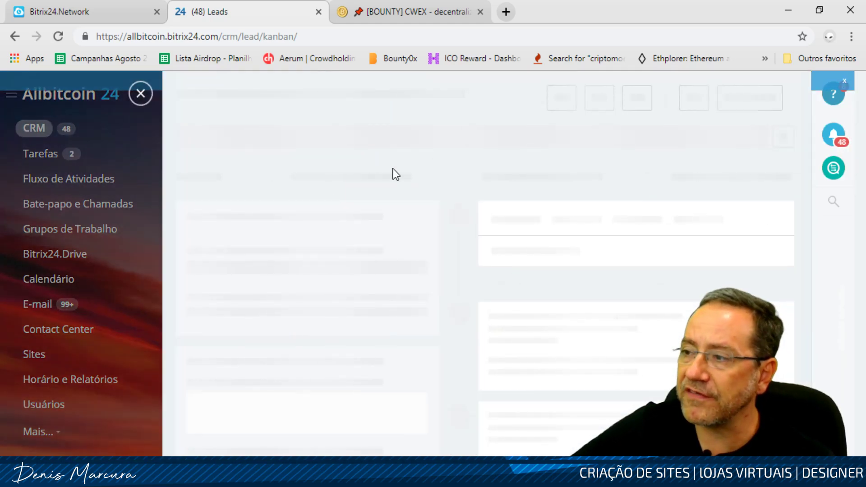
pyautogui.scroll(-3, 513, 358)
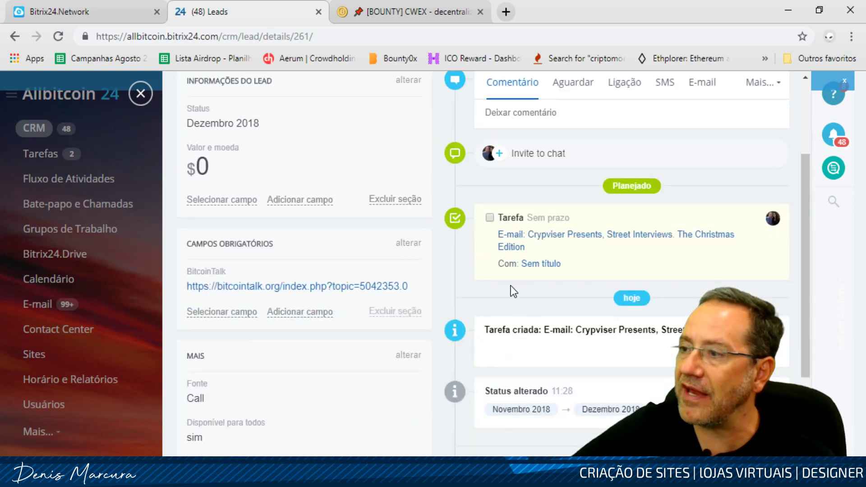
pyautogui.scroll(-5, 531, 244)
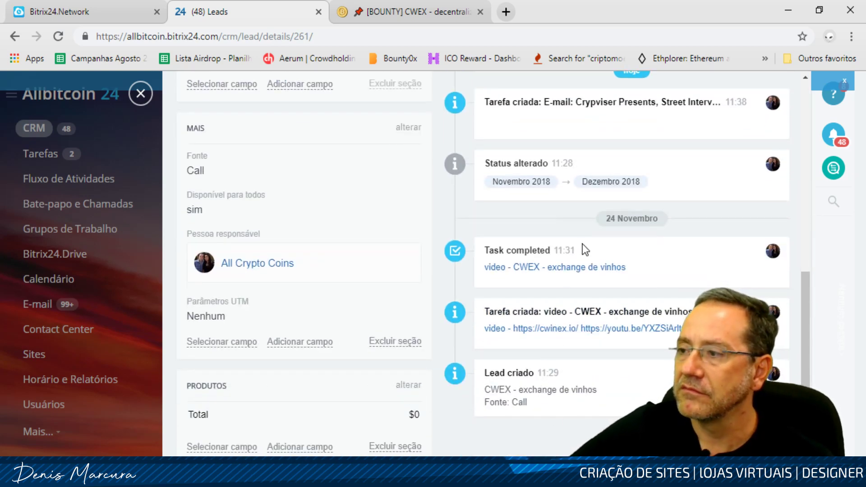
pyautogui.scroll(10, 584, 277)
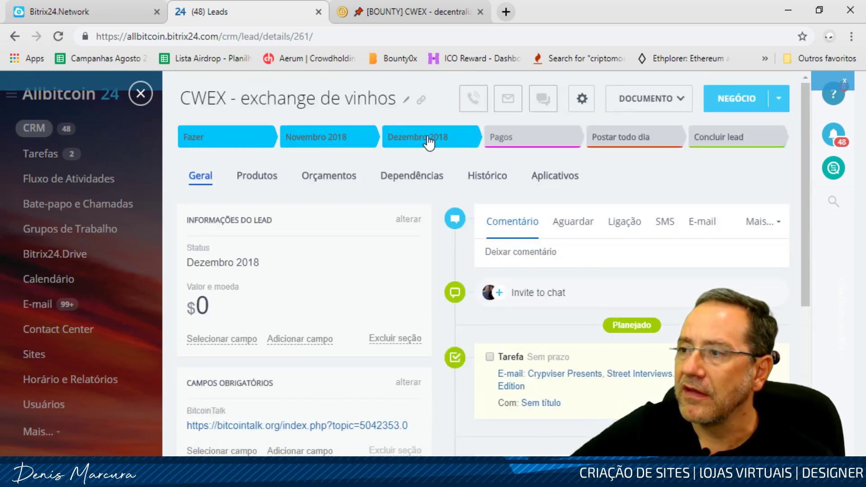
# Move the CWEX - exchange de vinhos lead to the Pagos stage and look over its details
pyautogui.click(527, 143)
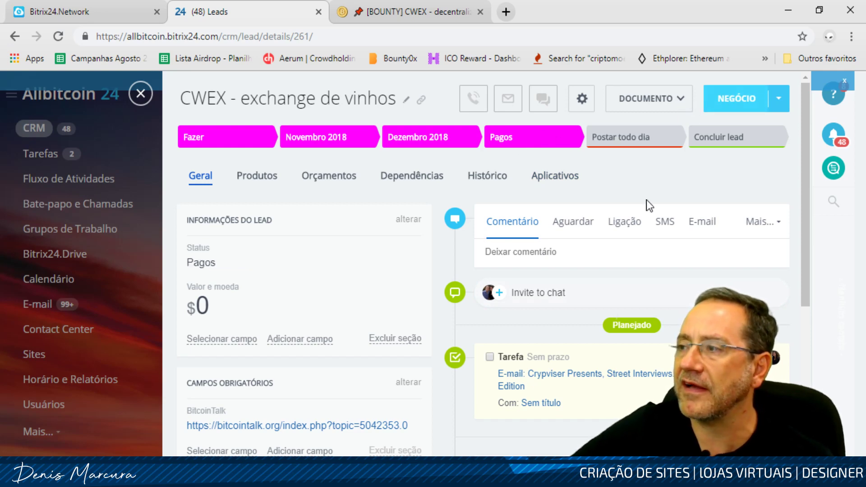
pyautogui.scroll(-8, 587, 316)
pyautogui.scroll(8, 401, 380)
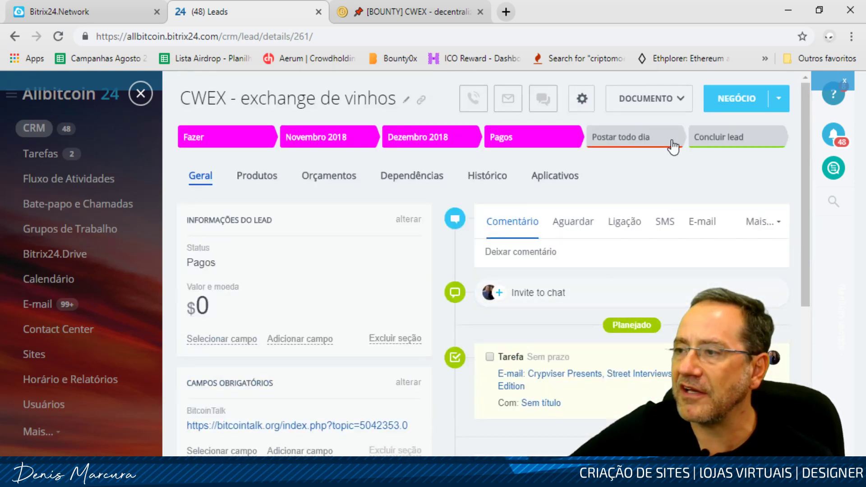